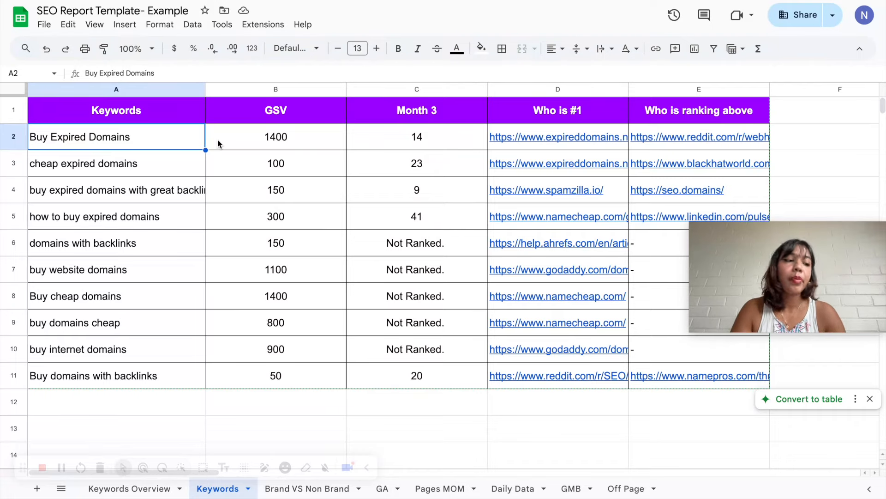
- Examine the Keywords sheet's Month 3 rankings for each keyword, along with the first-place and higher-ranking competitor links
click(402, 148)
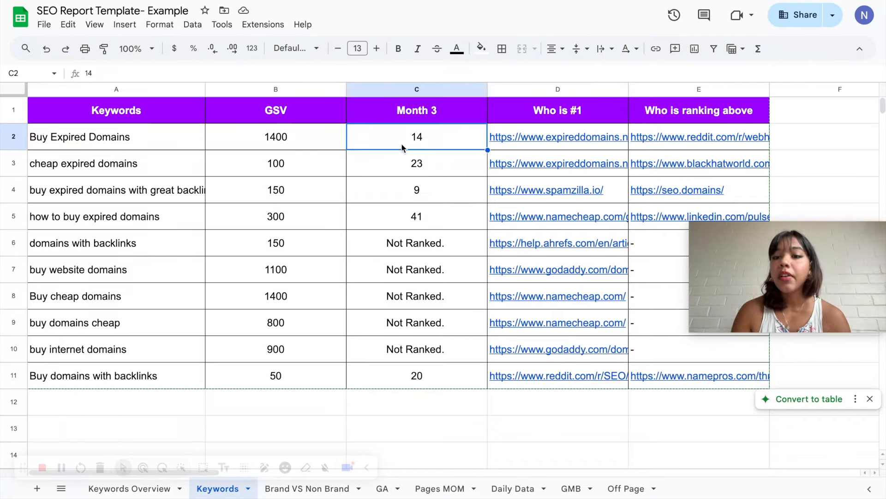
drag(402, 149, 408, 375)
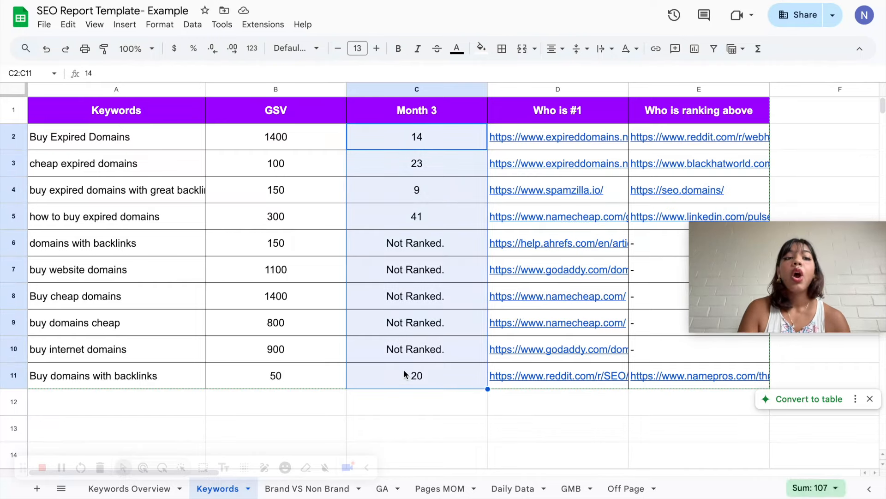
click(125, 163)
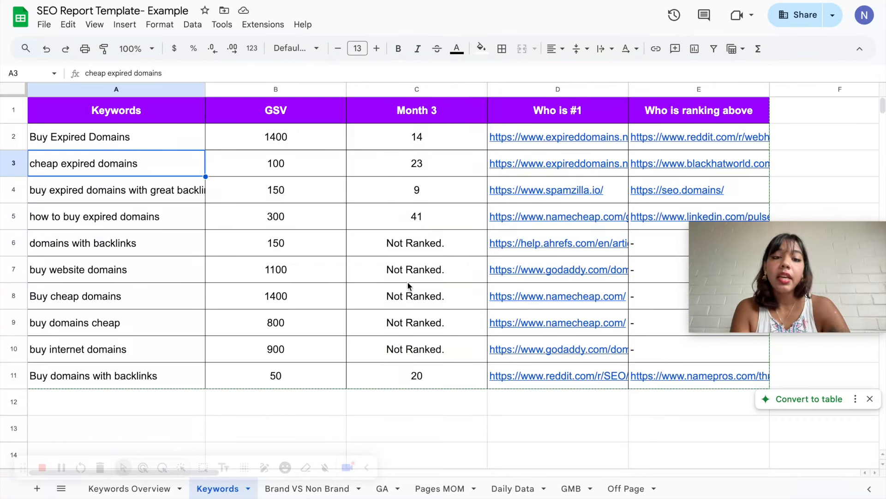
mouse_move(602, 135)
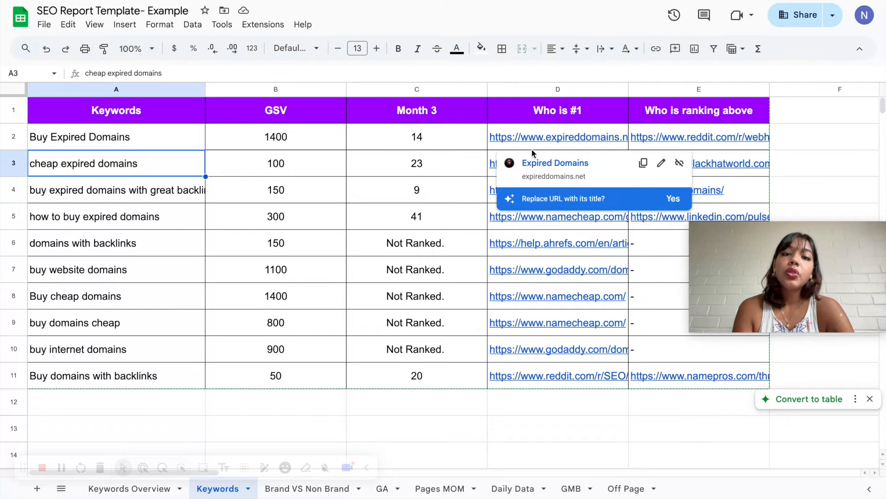
click(455, 197)
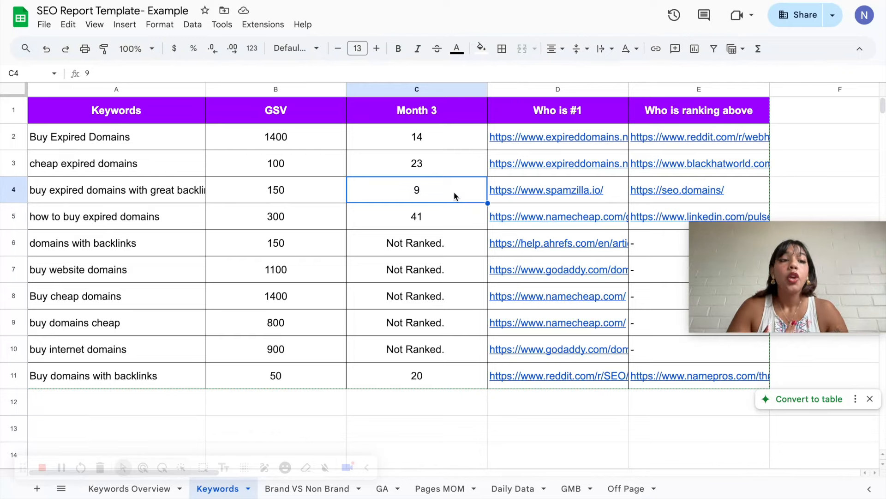
click(826, 120)
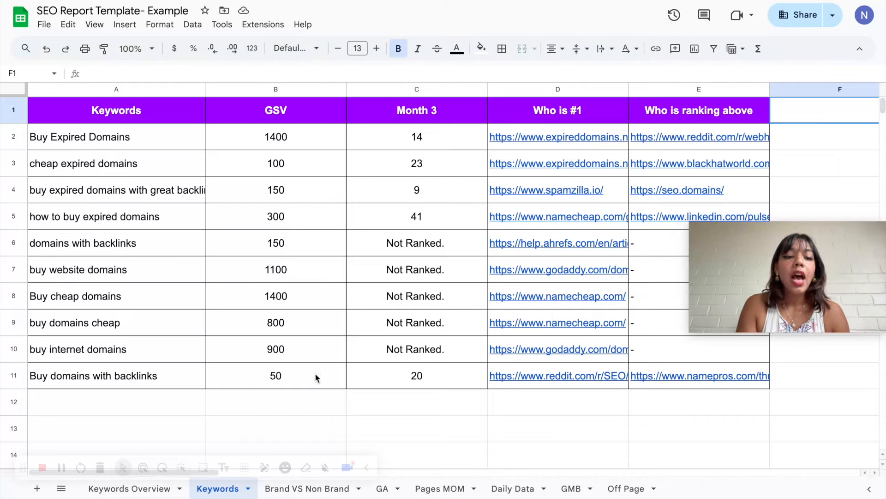
click(364, 375)
drag(445, 134, 415, 379)
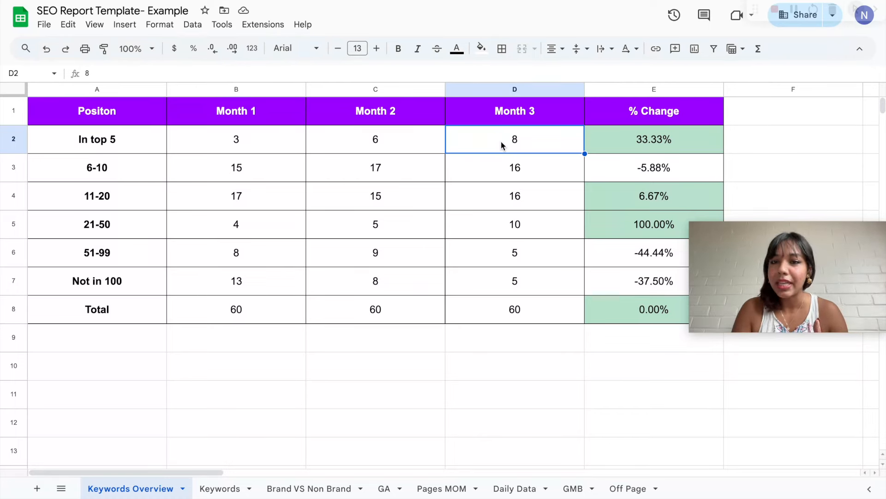
- Compare the keyword counts per position range across Months 1 to 3 in the Keywords Overview sheet
click(253, 142)
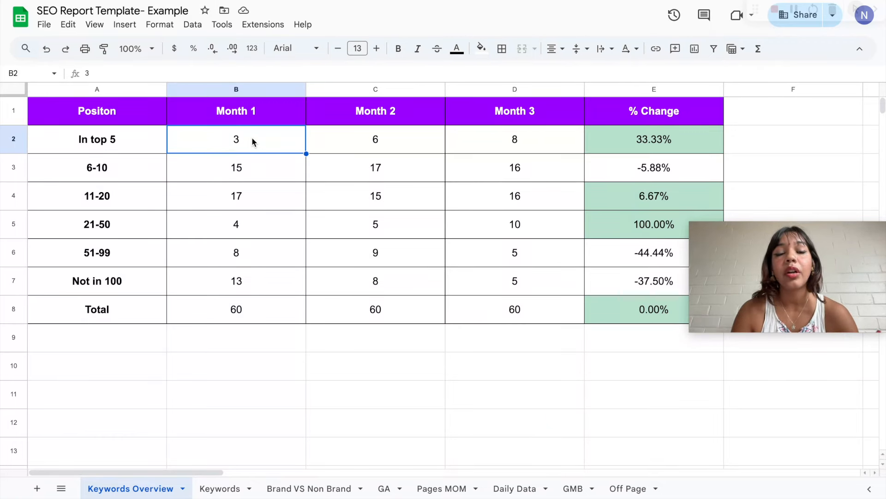
click(335, 146)
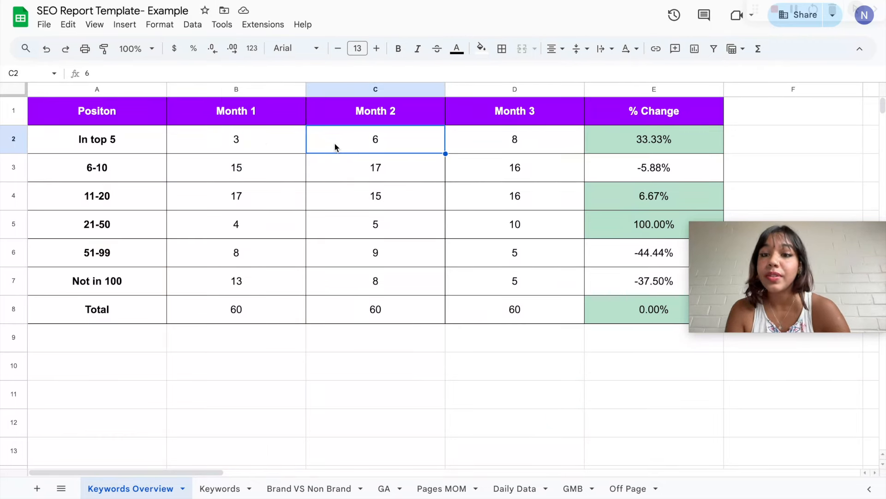
click(503, 148)
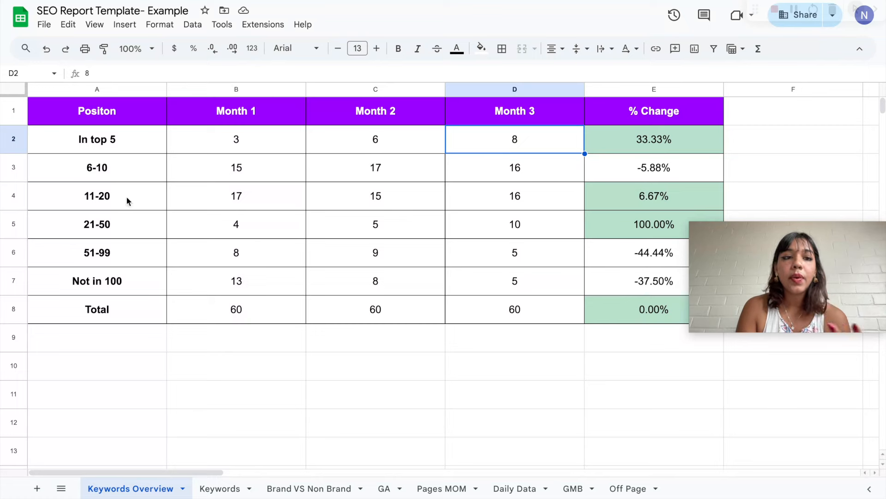
click(123, 177)
click(141, 209)
click(113, 236)
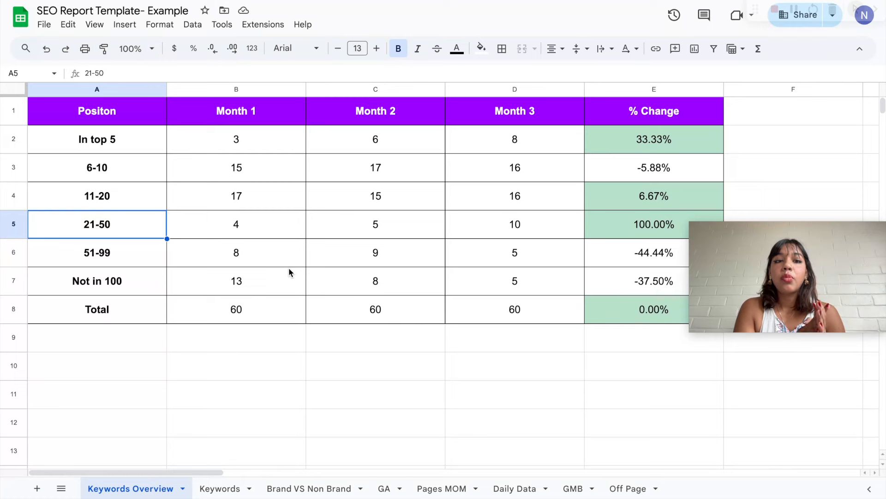
click(239, 284)
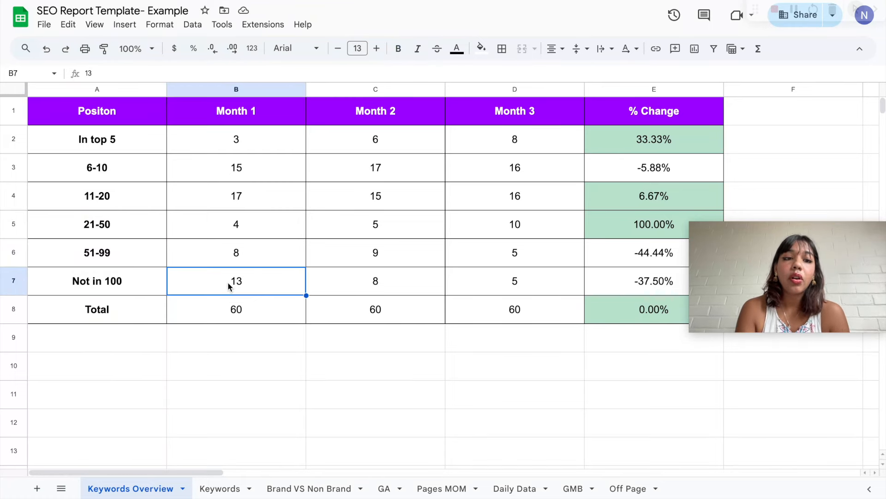
click(534, 269)
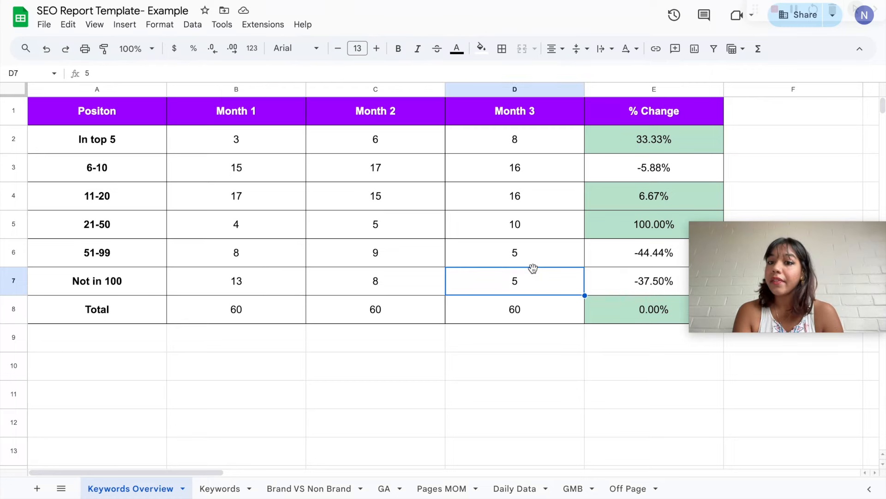
- Inspect the % Change formula for the In top 5 row against its Month 2 and Month 3 values
click(630, 147)
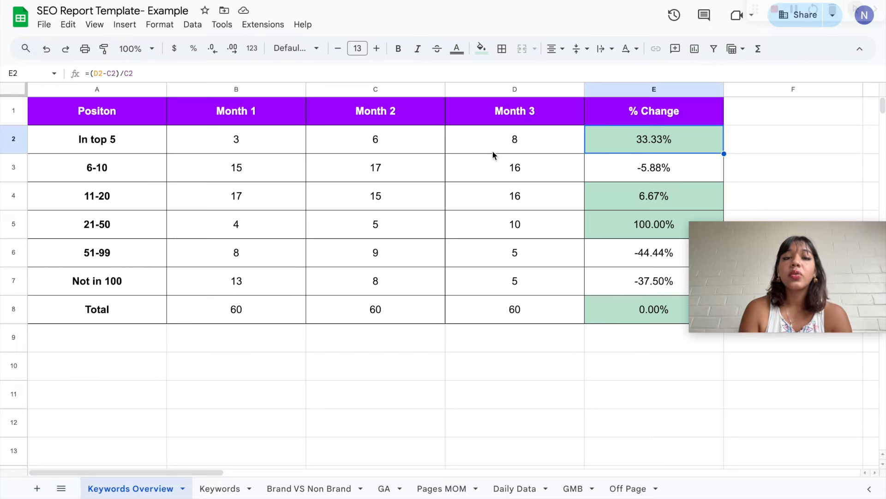
click(409, 135)
click(507, 136)
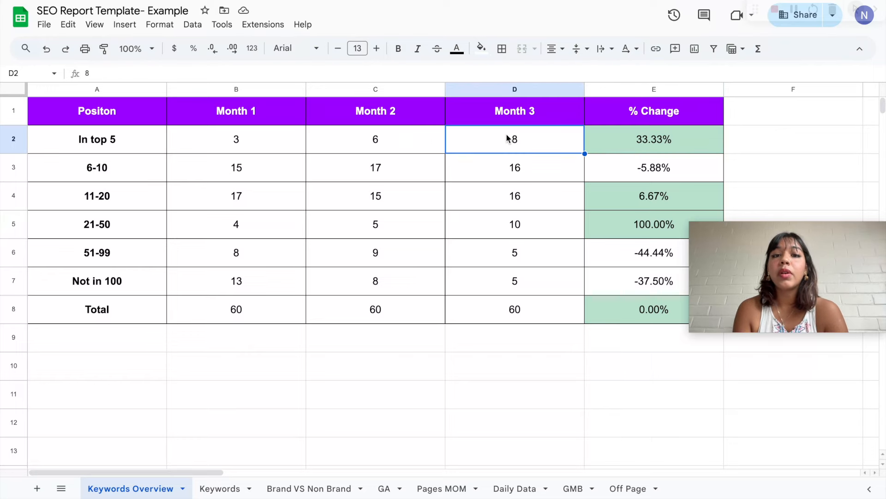
double_click(653, 144)
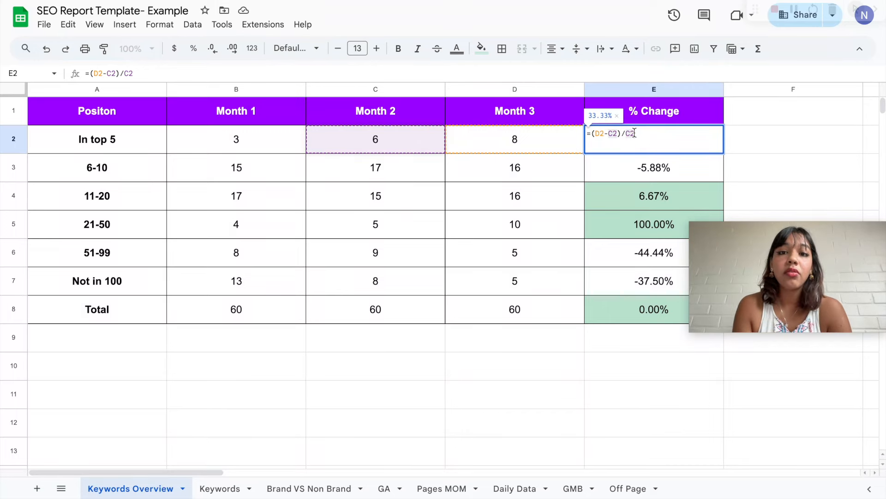
drag(639, 133, 595, 133)
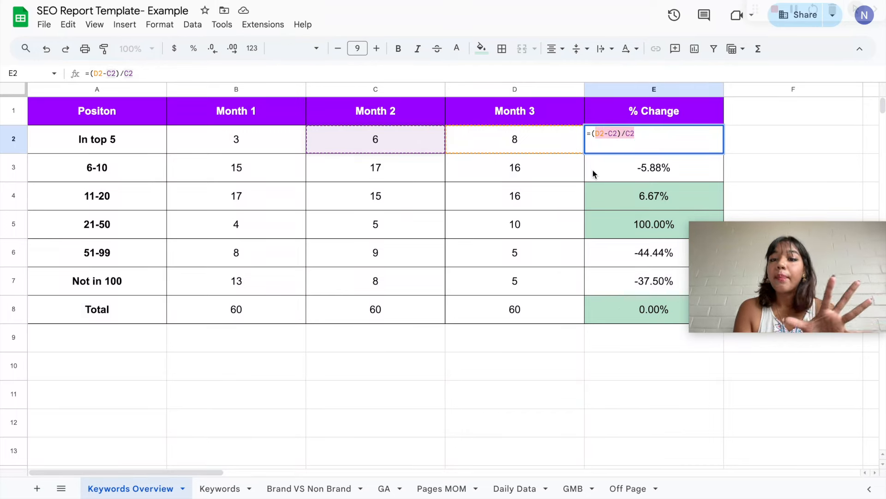
key(Return)
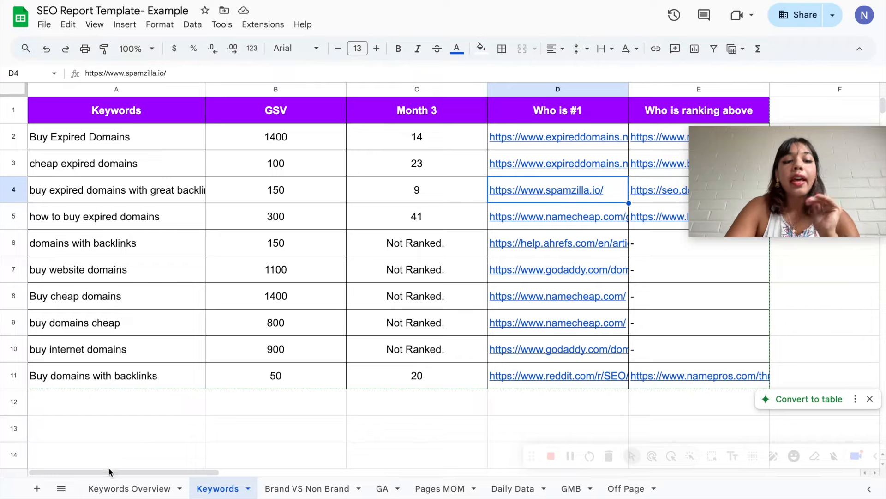
- Open the Brand VS Non Brand sheet and review its clicks, impressions and CTR metrics for the months
click(120, 488)
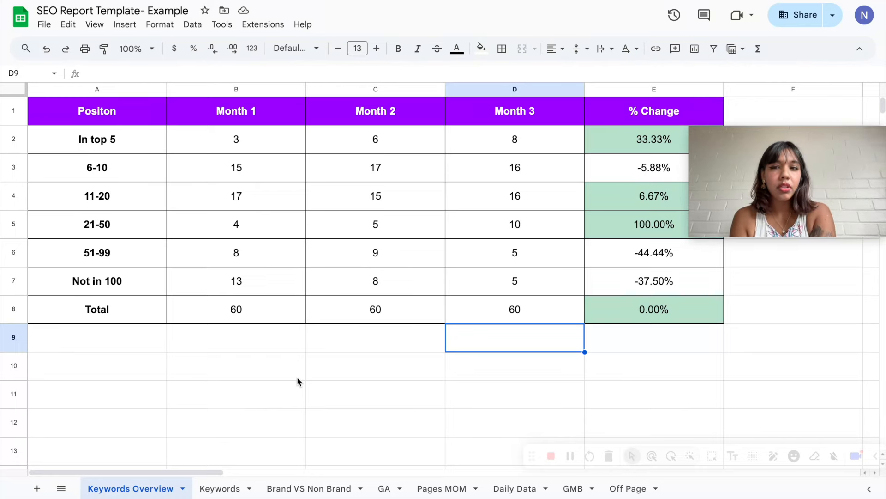
click(295, 488)
click(346, 238)
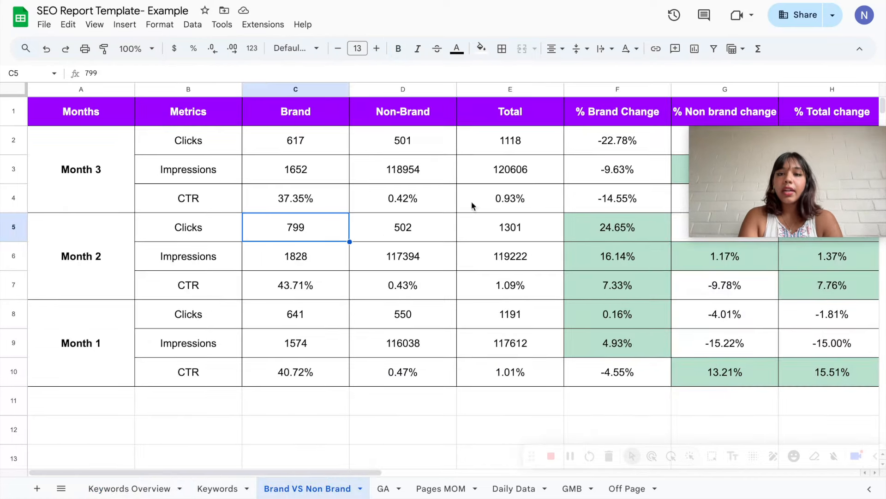
drag(810, 150, 130, 396)
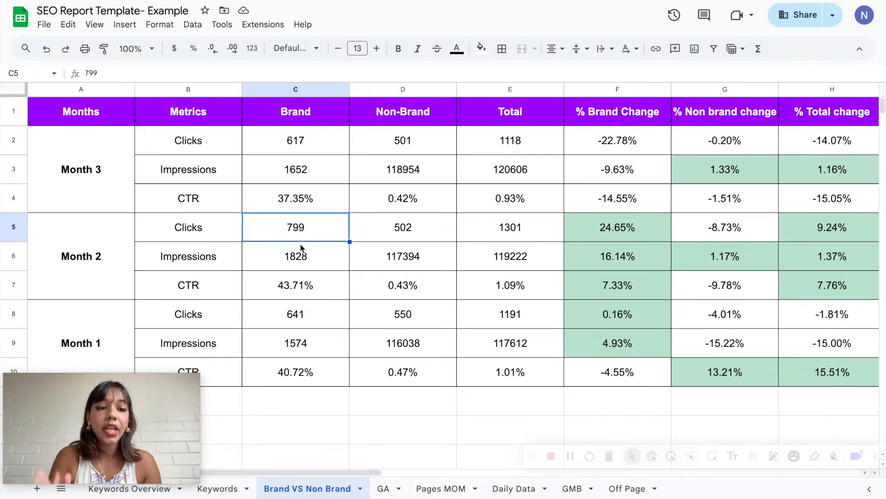
click(193, 146)
click(192, 179)
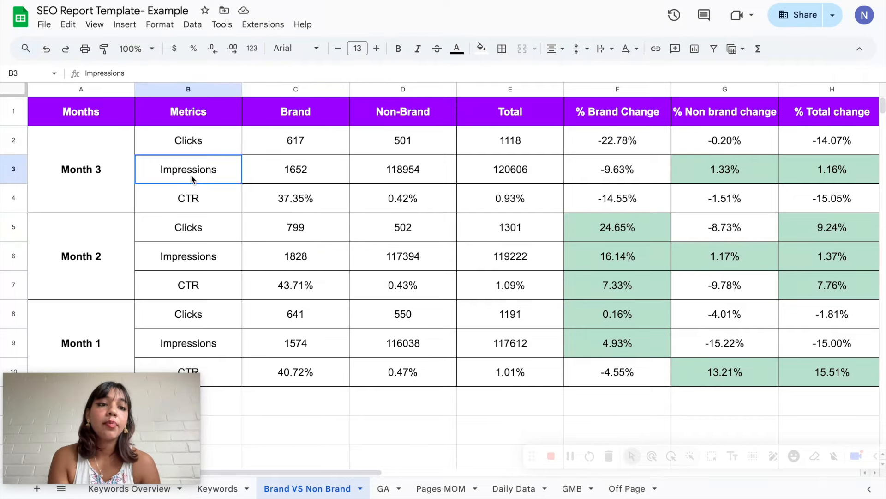
click(192, 199)
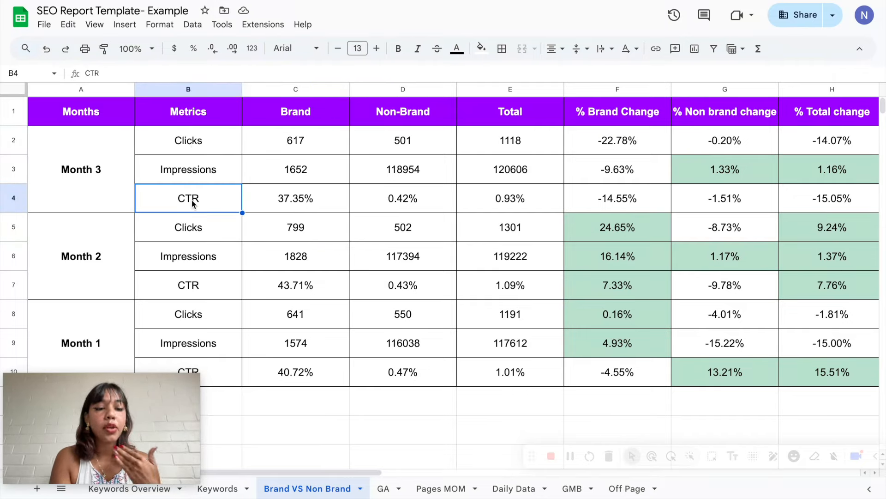
click(300, 348)
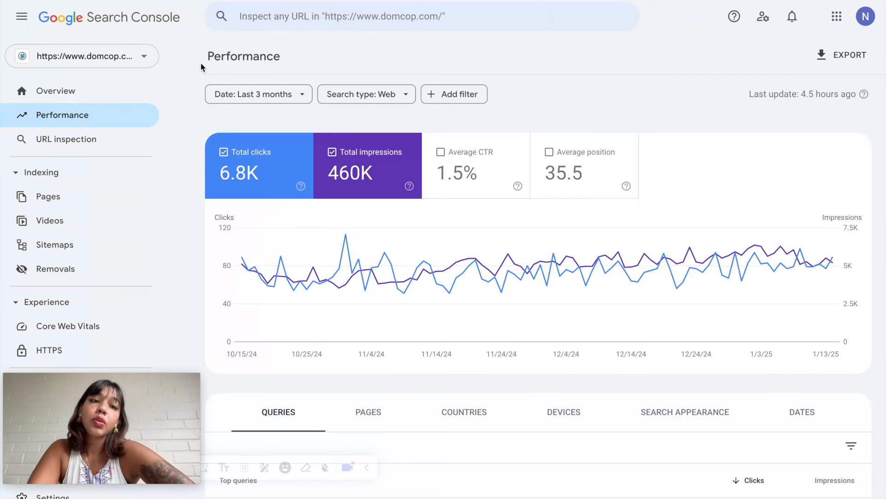
- In Google Search Console, set the performance report's date range to November 1–30, 2024
click(259, 94)
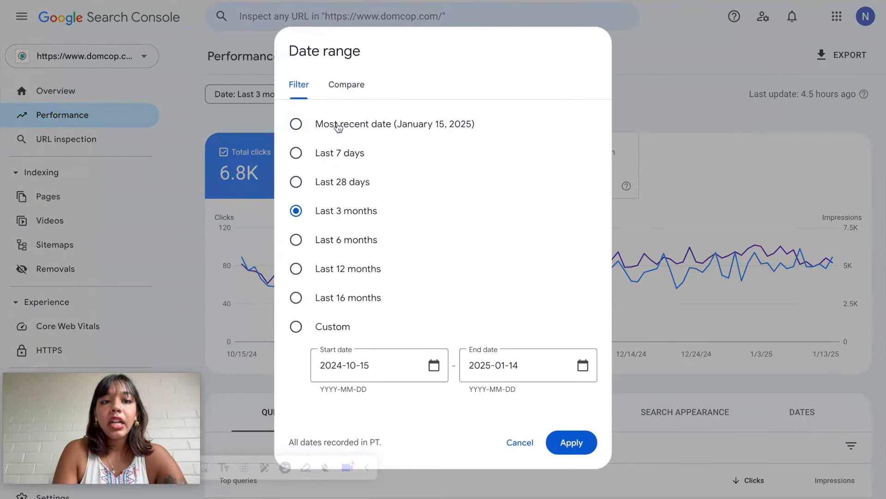
click(431, 365)
click(475, 115)
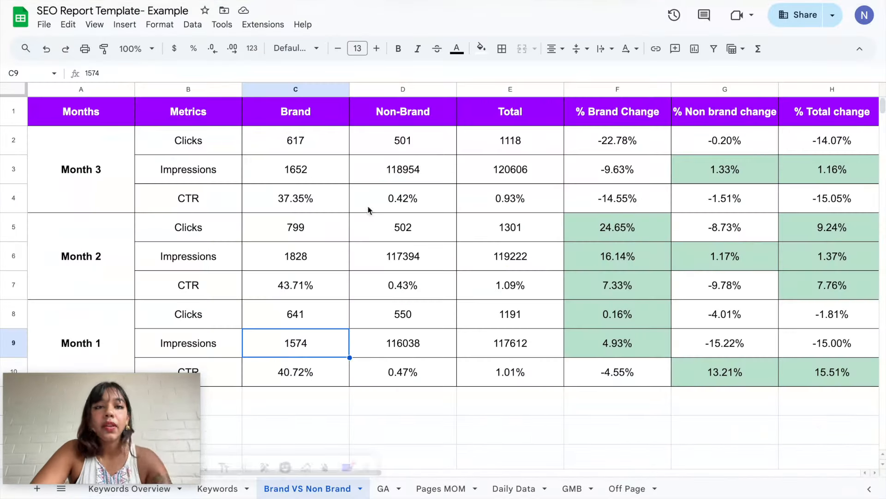
click(113, 162)
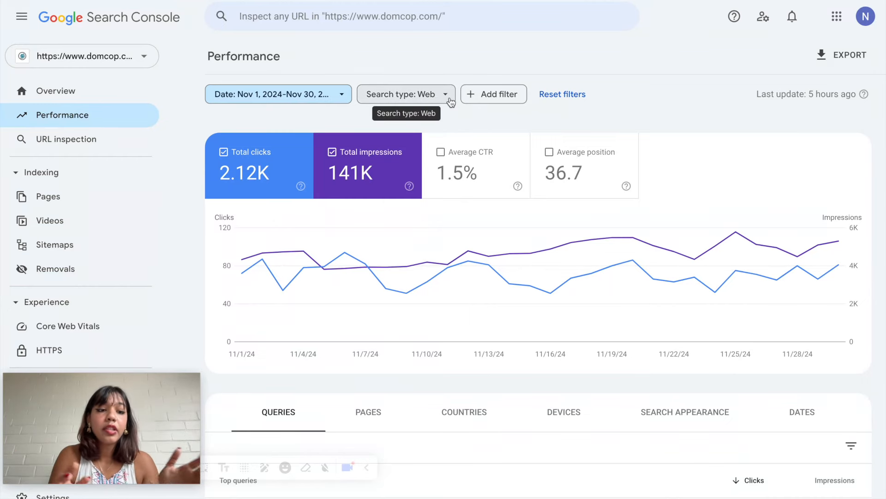
- Add a query filter to the performance report for queries not containing "domcop"
click(497, 102)
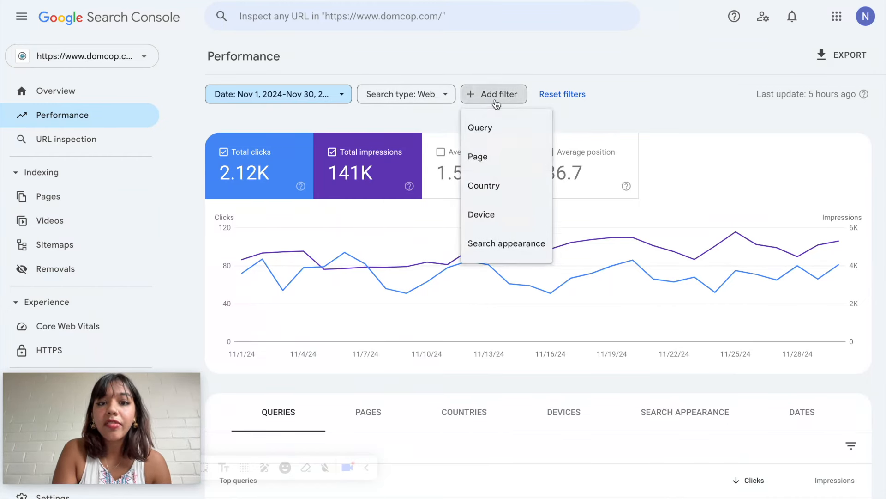
click(512, 127)
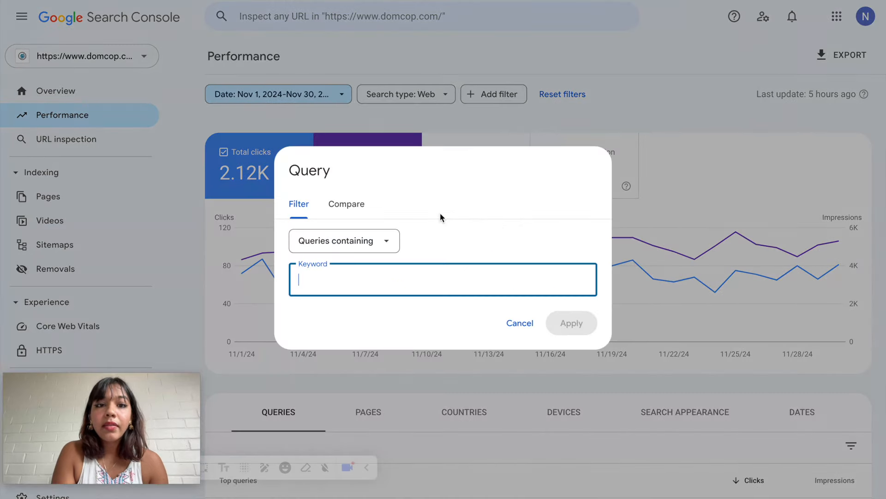
text(domcop)
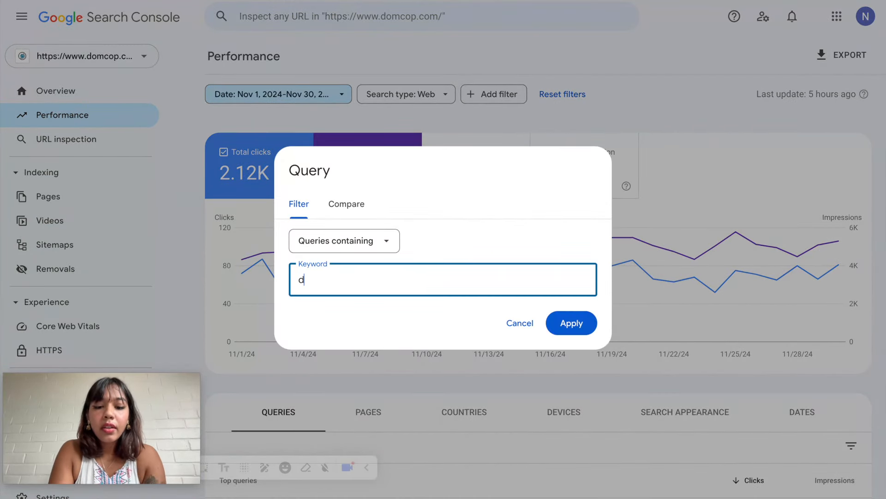
click(385, 242)
click(364, 287)
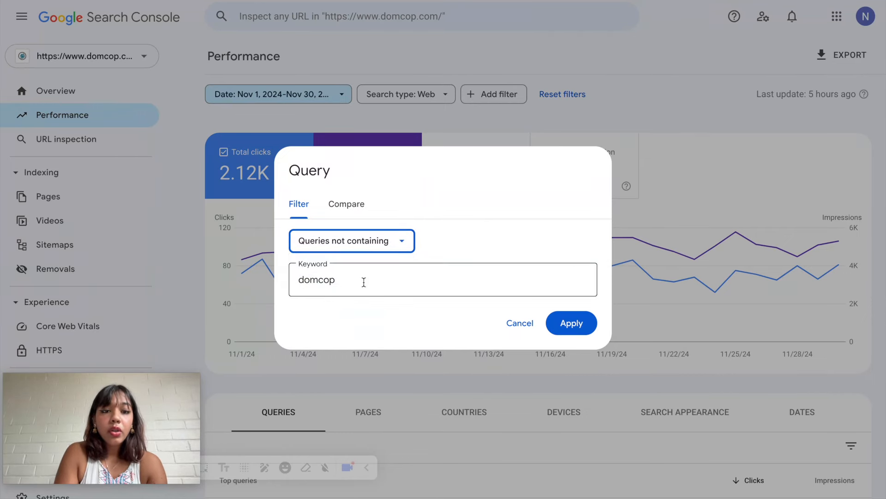
click(565, 322)
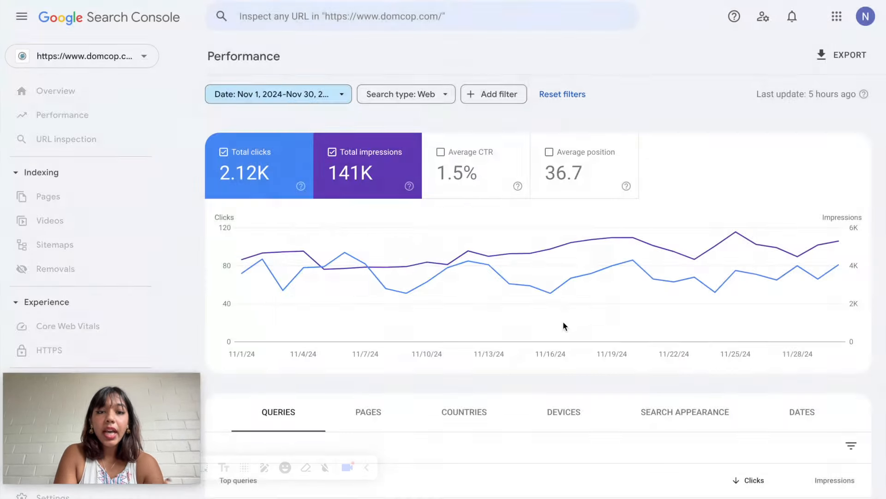
scroll(563, 326, down, 5)
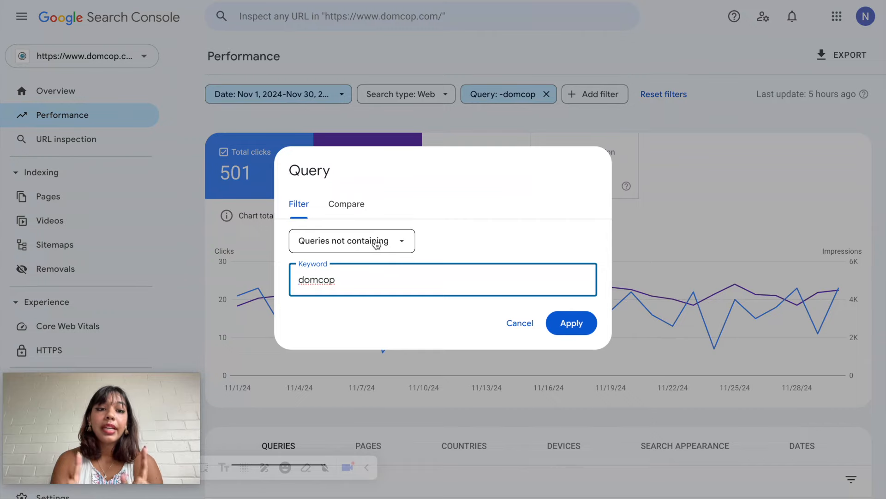
click(570, 324)
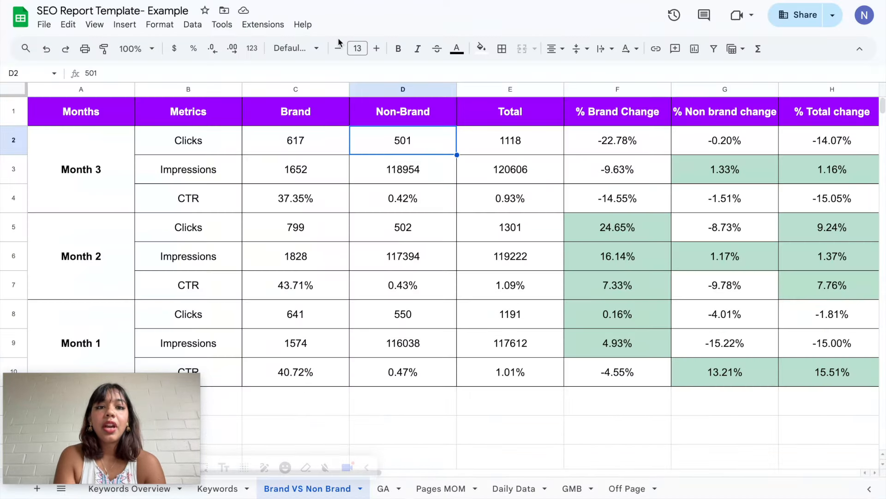
- Check the Month 3 non-brand impressions, and change the Search Console performance report's query filter to queries containing domcop
click(403, 171)
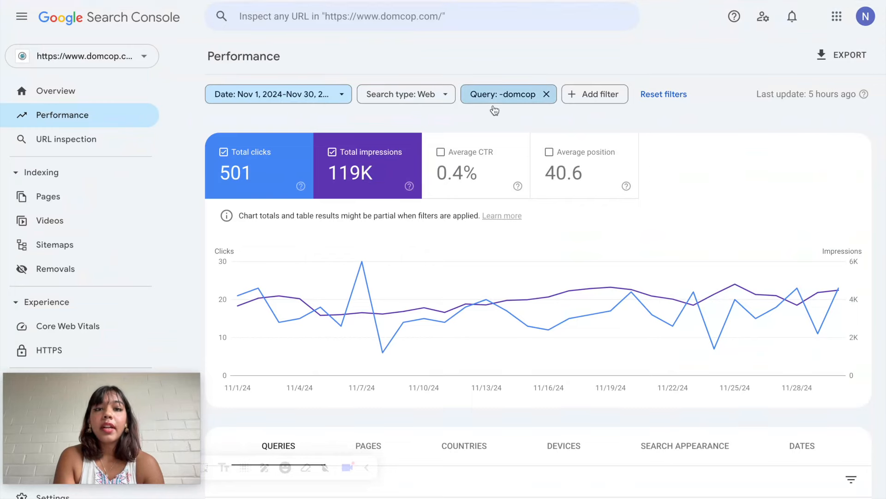
click(494, 98)
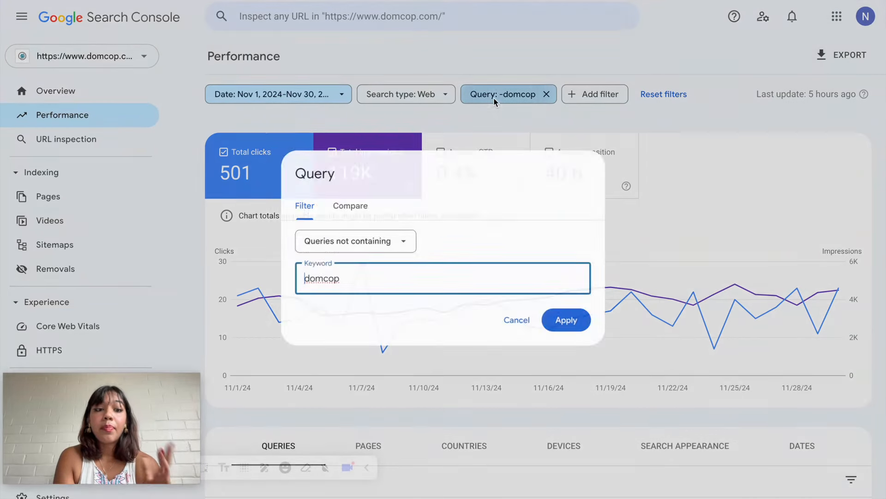
click(369, 250)
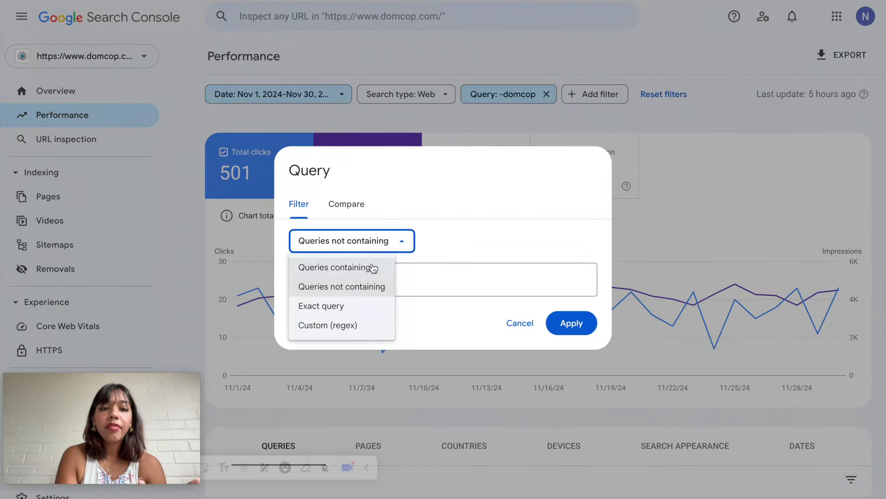
click(370, 266)
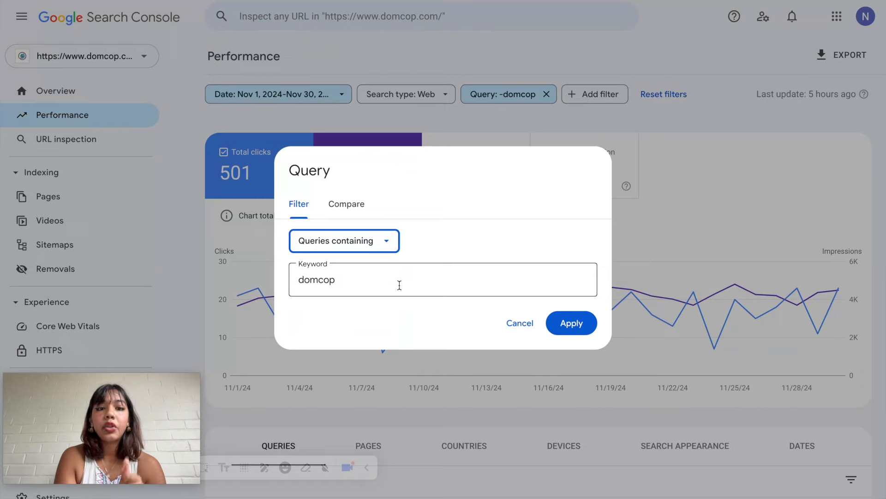
click(572, 322)
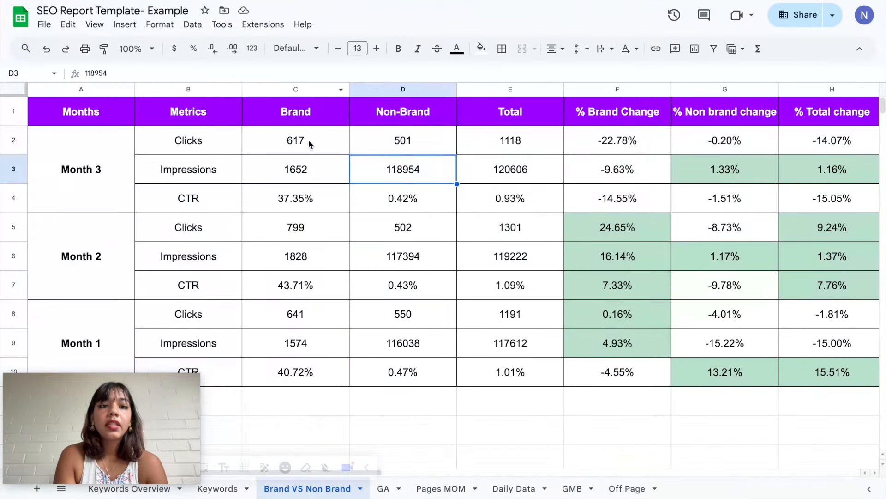
- Check Month 3's brand clicks and impressions in the report spreadsheet and inspect the formulas behind its Total clicks, impressions and CTR
click(308, 141)
key(Down)
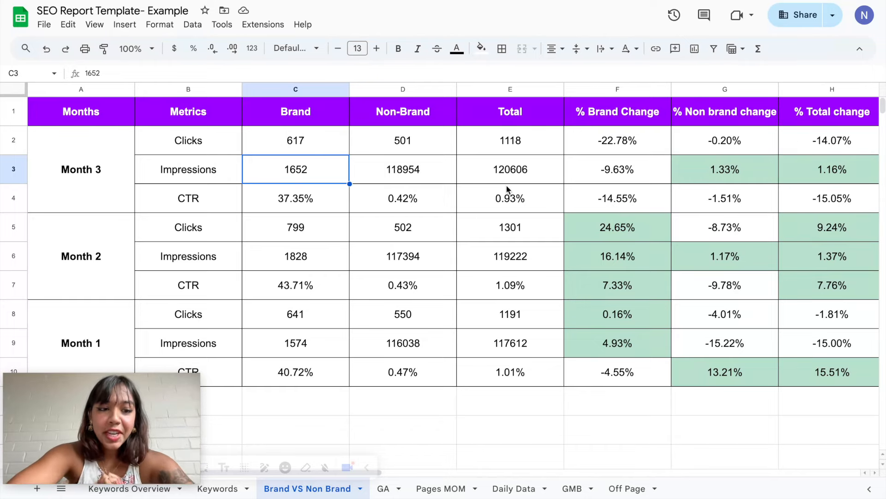
click(512, 146)
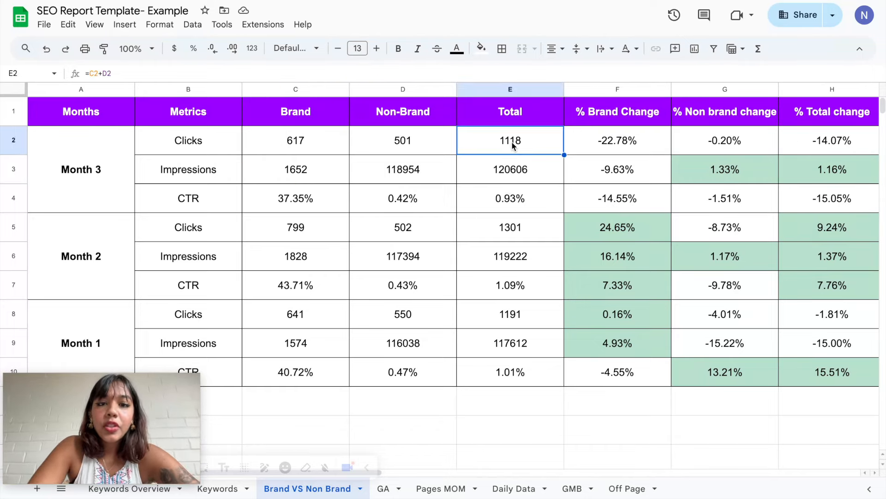
double_click(513, 145)
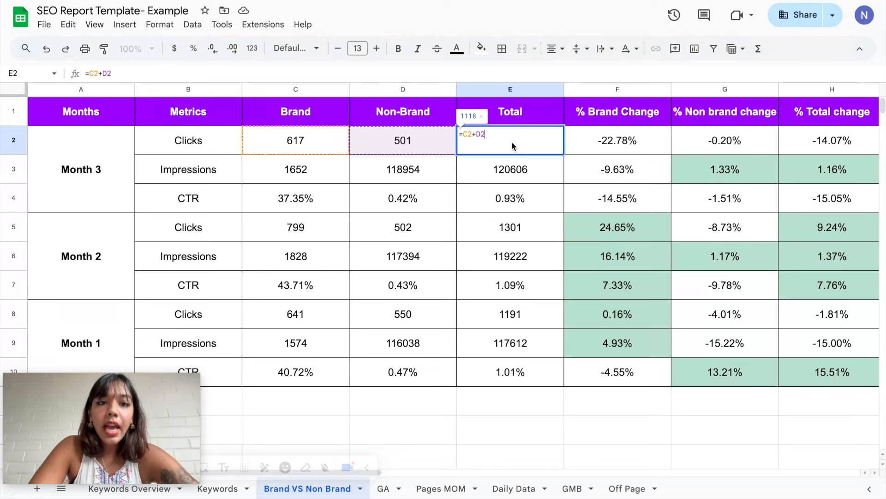
double_click(519, 172)
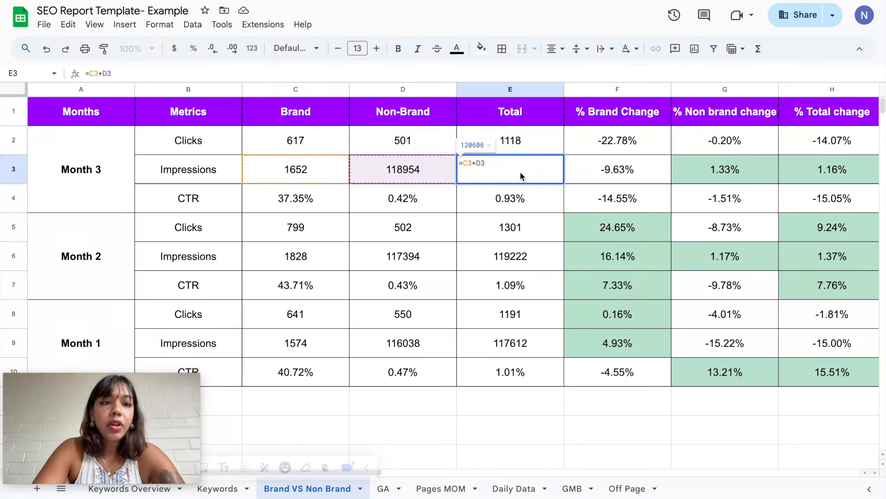
double_click(523, 200)
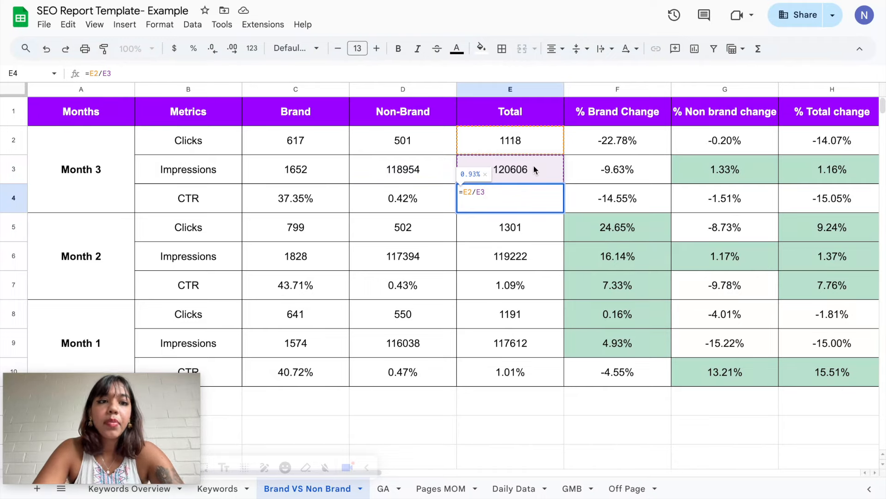
click(623, 140)
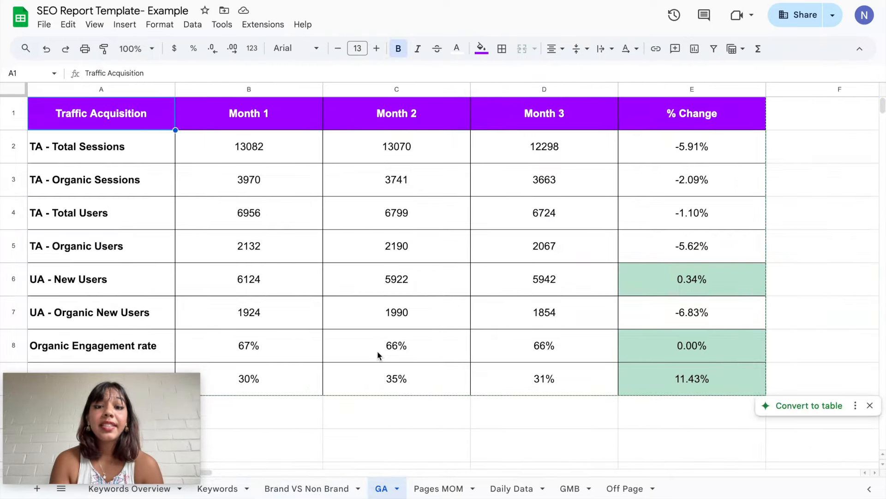
- Review the monthly traffic metrics on the GA sheet and the top pages' month-over-month figures on the Pages MOM sheet
click(281, 157)
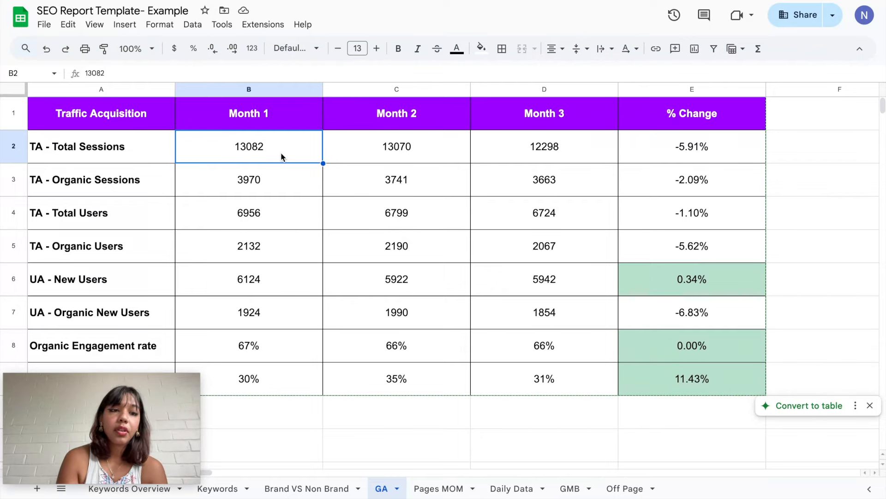
scroll(254, 250, down, 2)
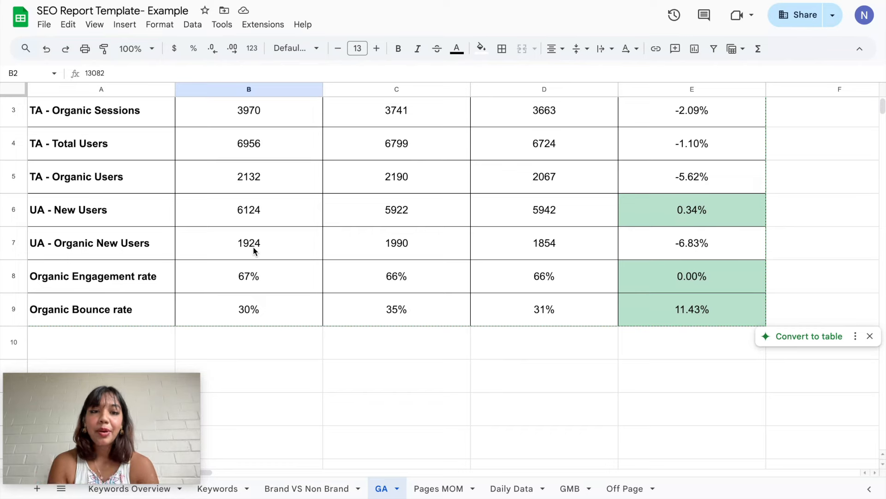
scroll(253, 251, up, 2)
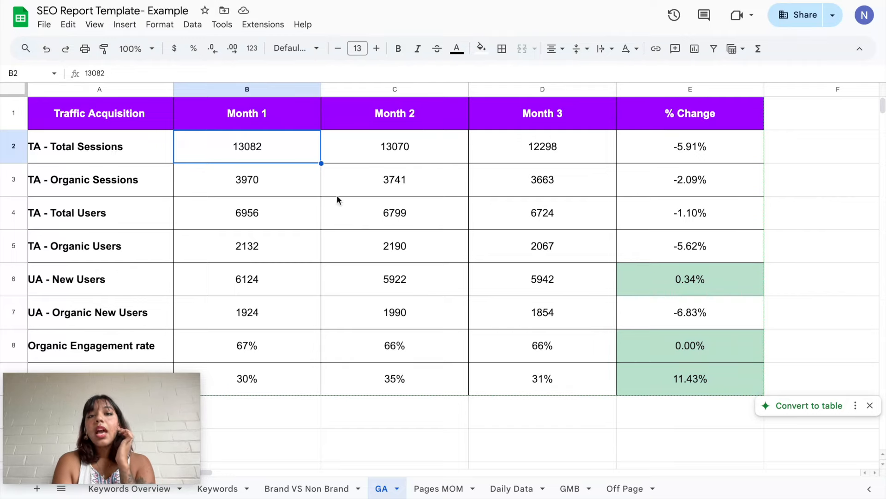
click(529, 145)
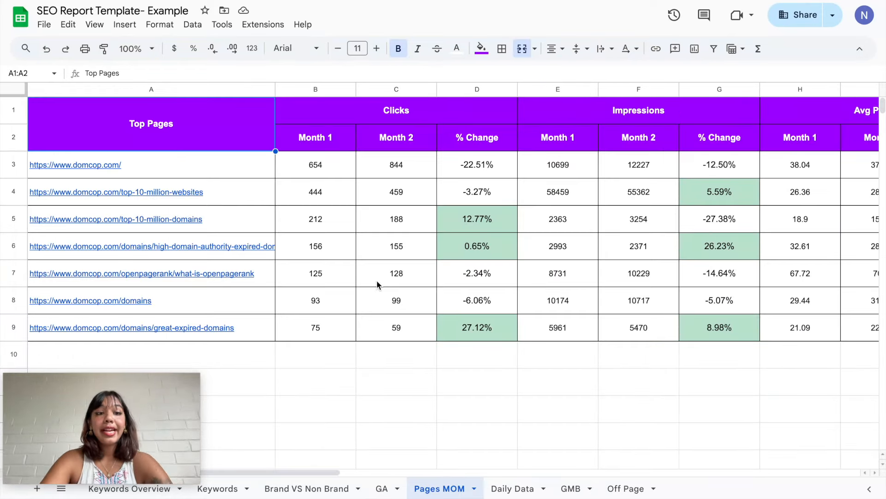
drag(253, 170, 254, 331)
click(326, 266)
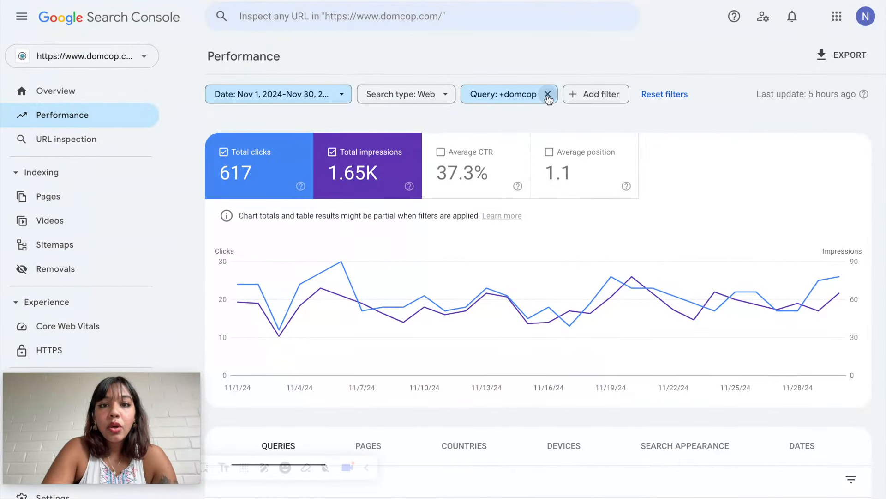
- In Search Console, remove the domcop query filter and compare November 1–30, 2024 with October 1–31, 2024 in the performance report
click(548, 95)
click(346, 96)
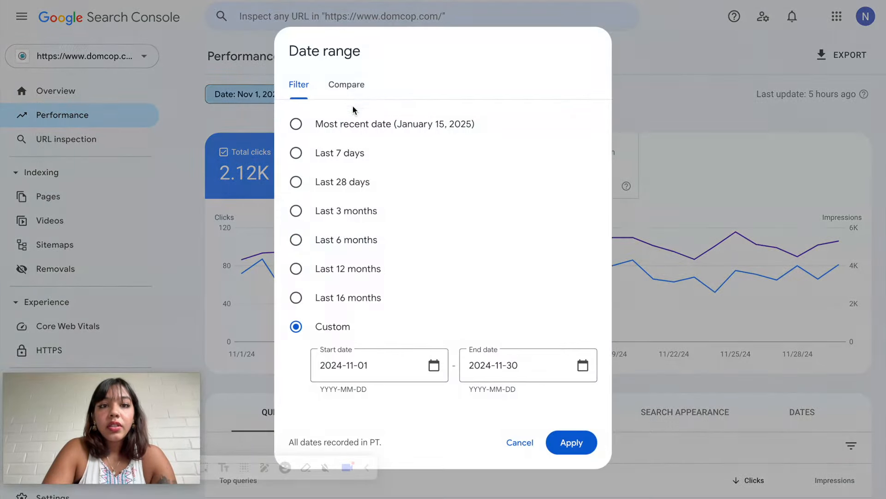
click(346, 90)
scroll(426, 315, down, 2)
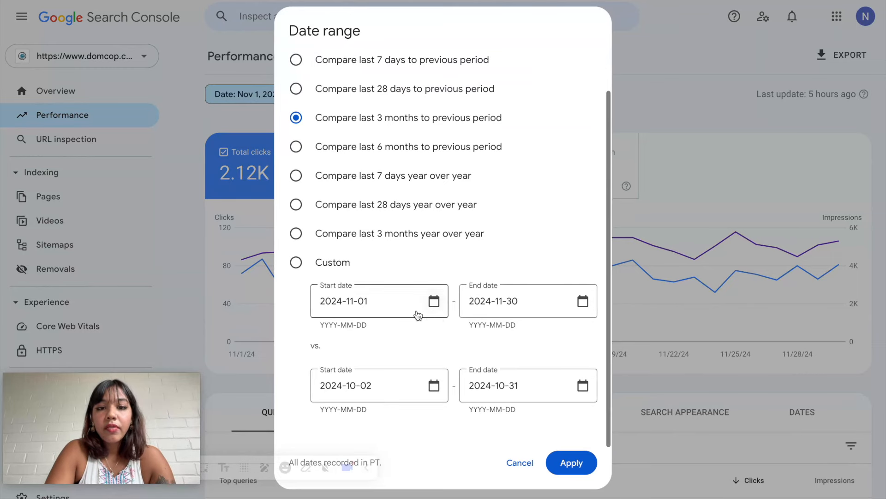
click(434, 385)
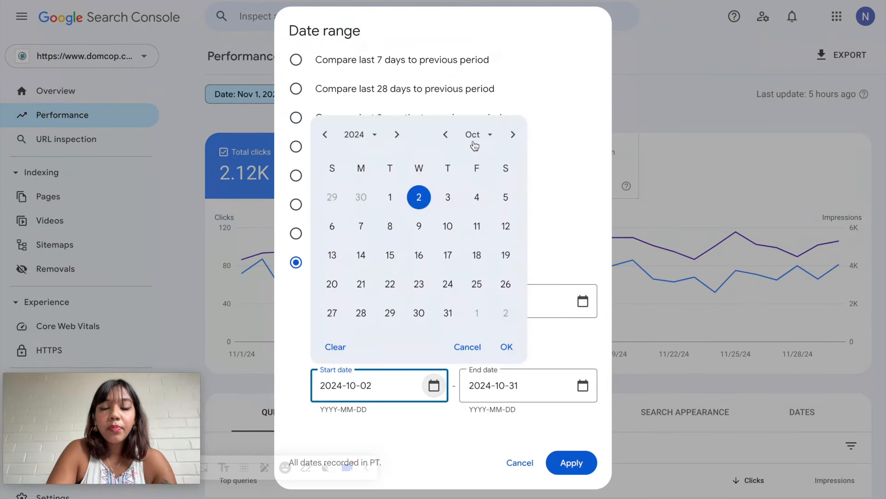
click(445, 134)
click(505, 138)
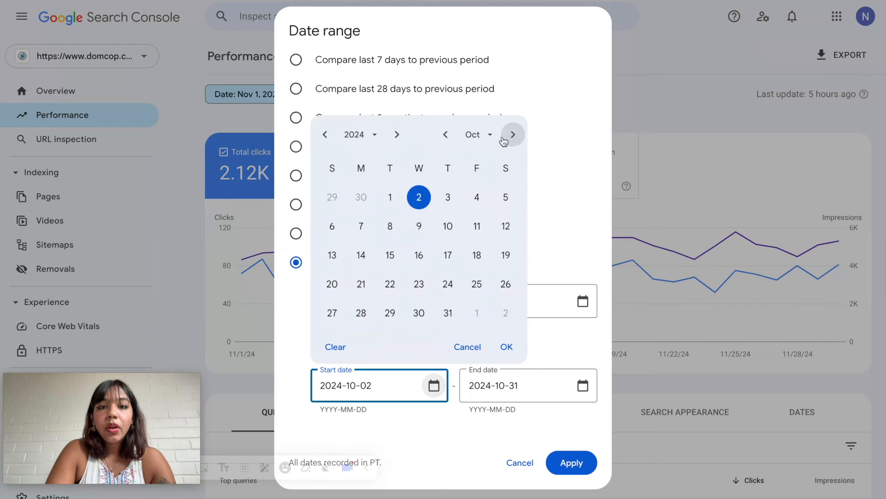
click(390, 197)
click(505, 346)
click(582, 385)
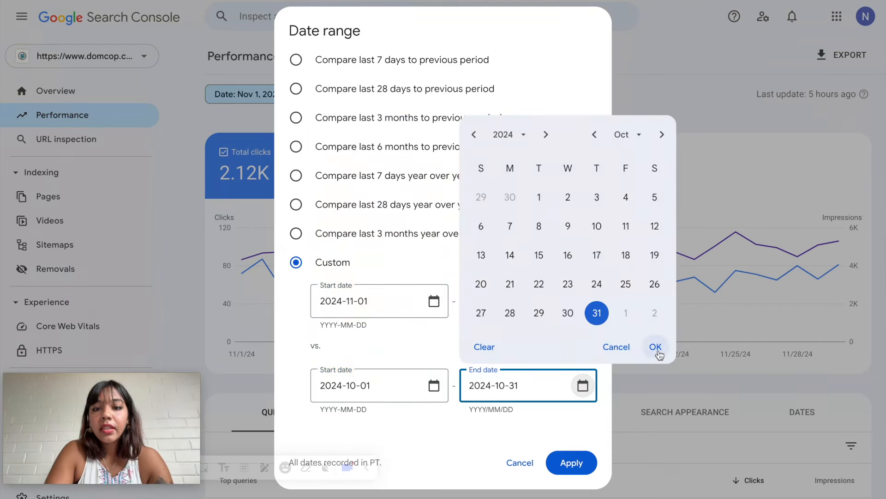
click(655, 346)
click(571, 462)
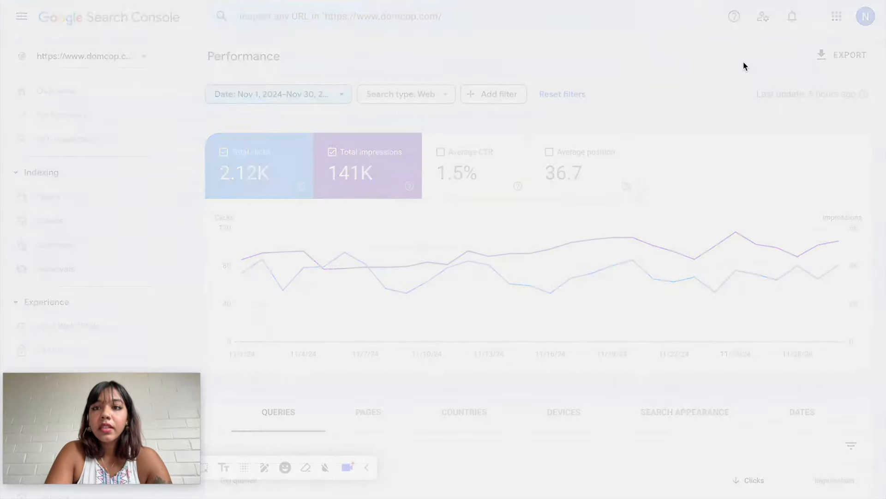
- Export the comparison report to Google Sheets and widen the Top pages column on the exported file's Pages sheet
click(837, 58)
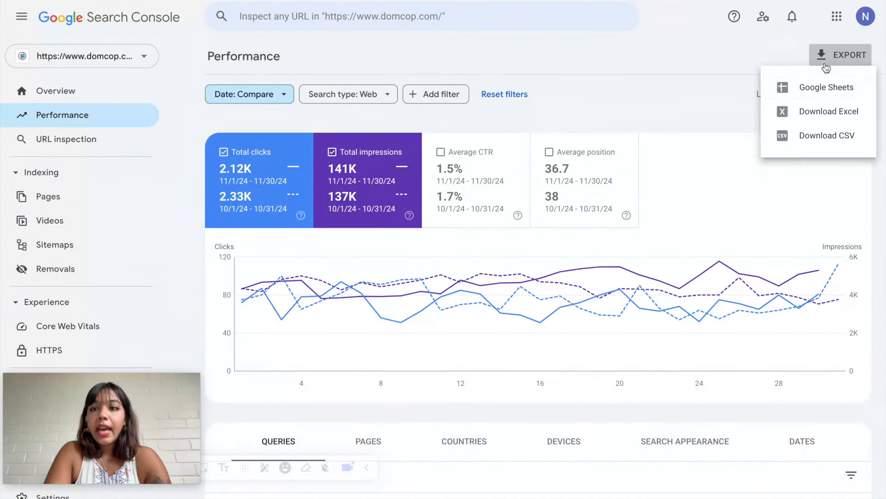
click(803, 90)
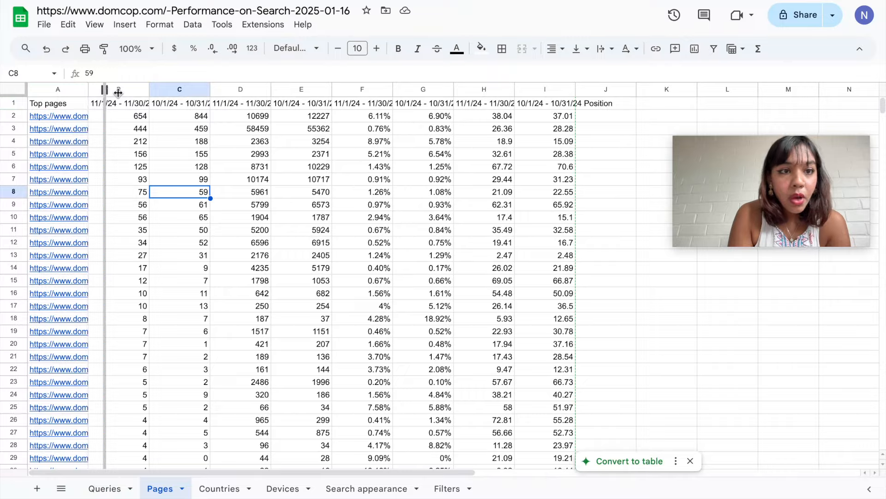
drag(118, 92, 354, 90)
scroll(313, 217, down, 5)
scroll(313, 217, up, 5)
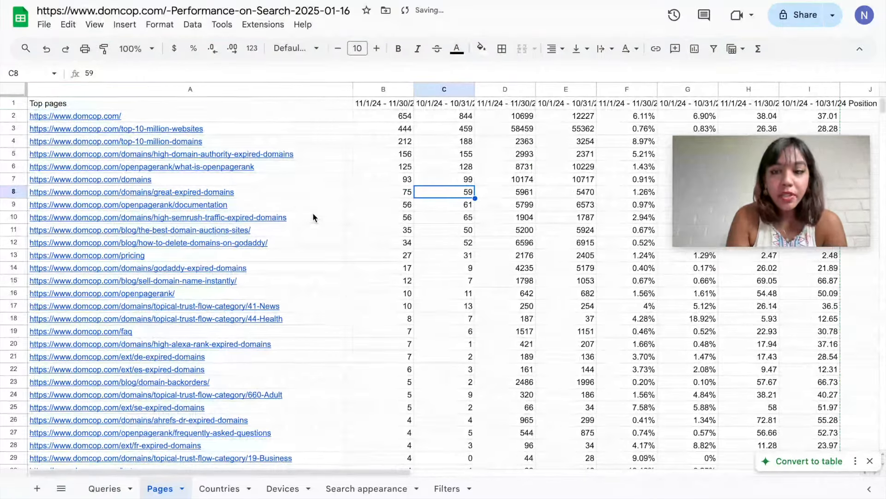
- Insert a blank row above the Pages sheet's headers and delete the two CTR columns, F and G
click(621, 89)
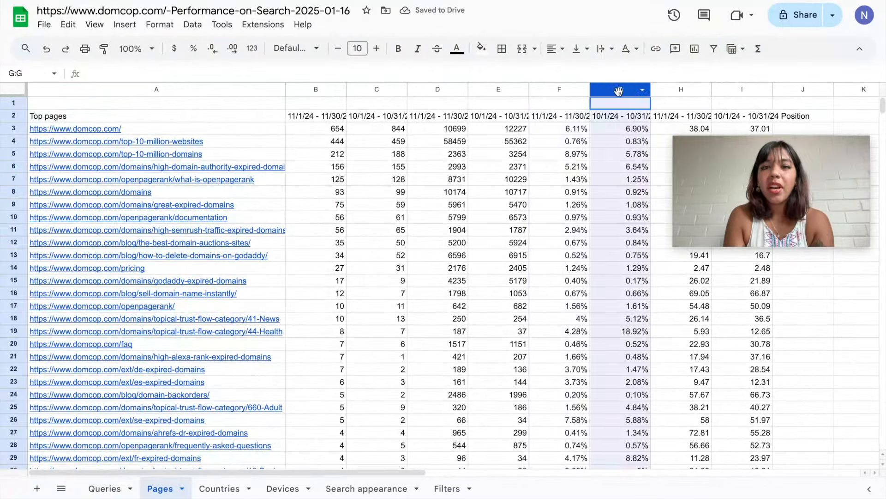
shift+click(560, 89)
right_click(562, 92)
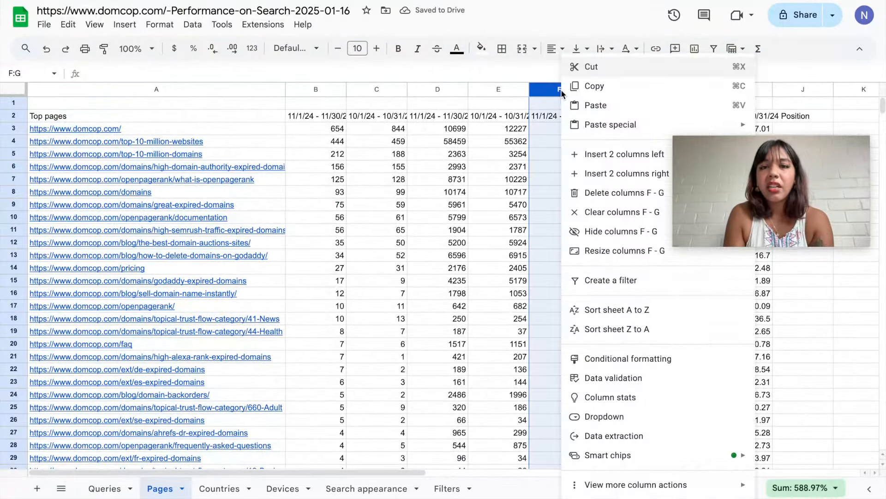
click(614, 193)
- Insert one blank column after the two Clicks columns and another after the two Impressions columns
click(484, 89)
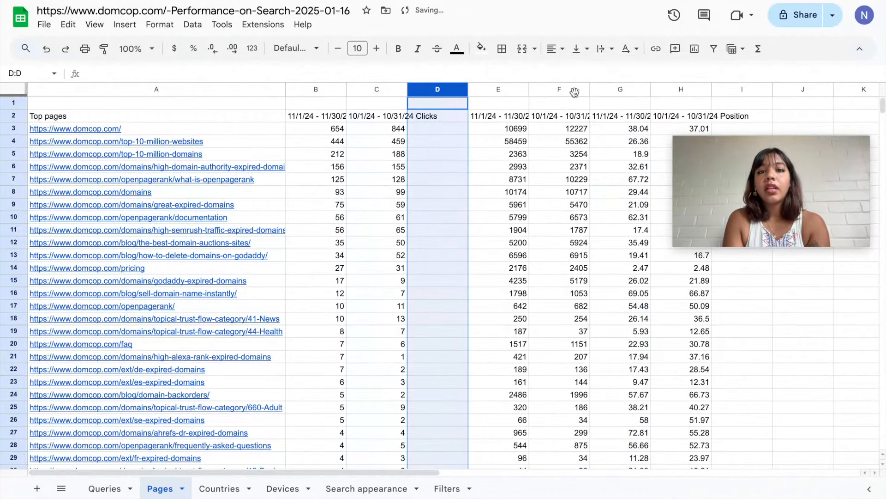
click(568, 87)
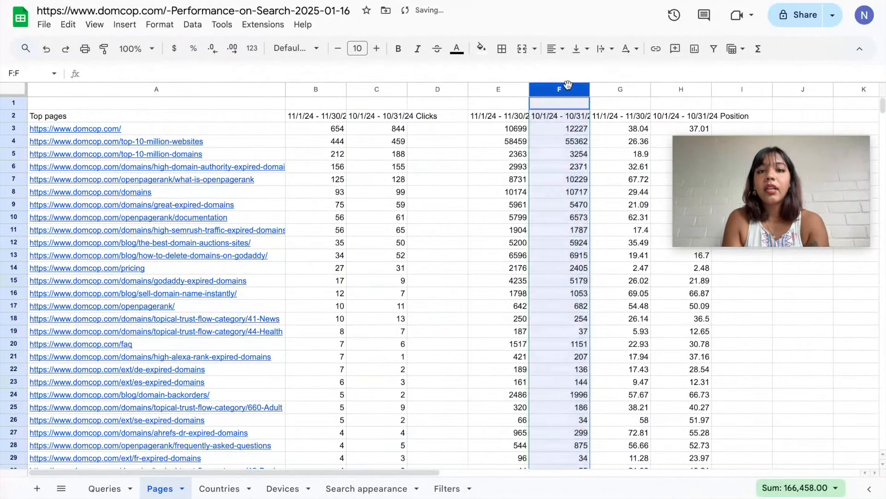
right_click(562, 89)
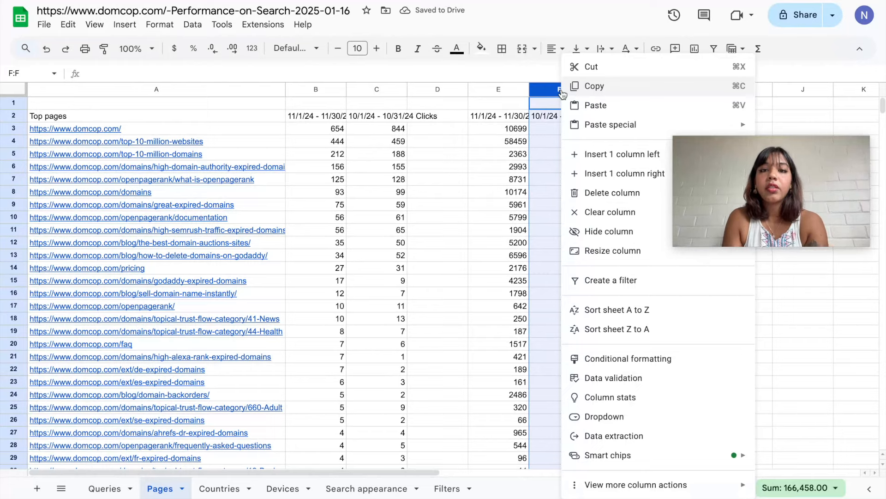
click(637, 120)
- Calculate the month-over-month clicks change in D3 with =(B3-C3)/C3 and fill the formula down column D
click(430, 129)
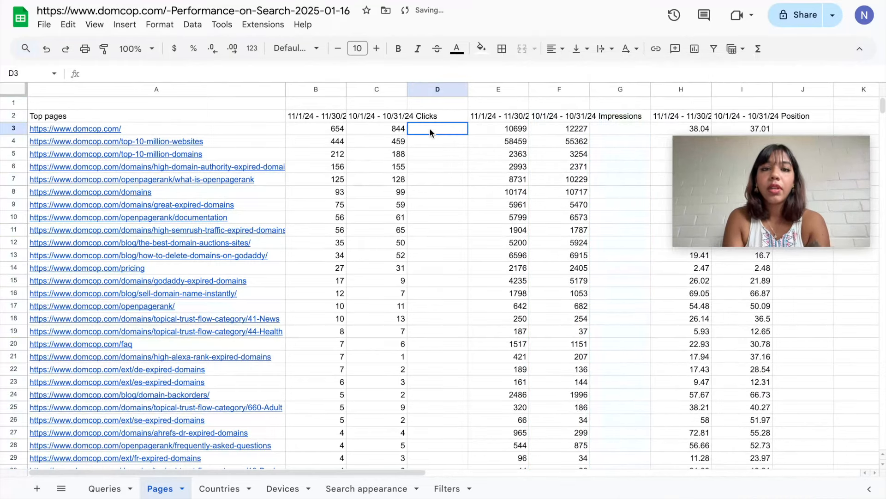
text(=()
click(334, 131)
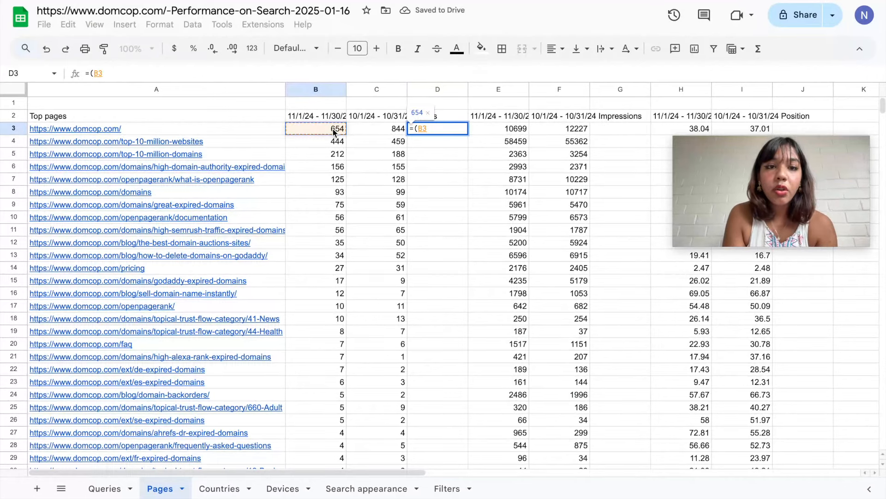
text(-)
click(350, 132)
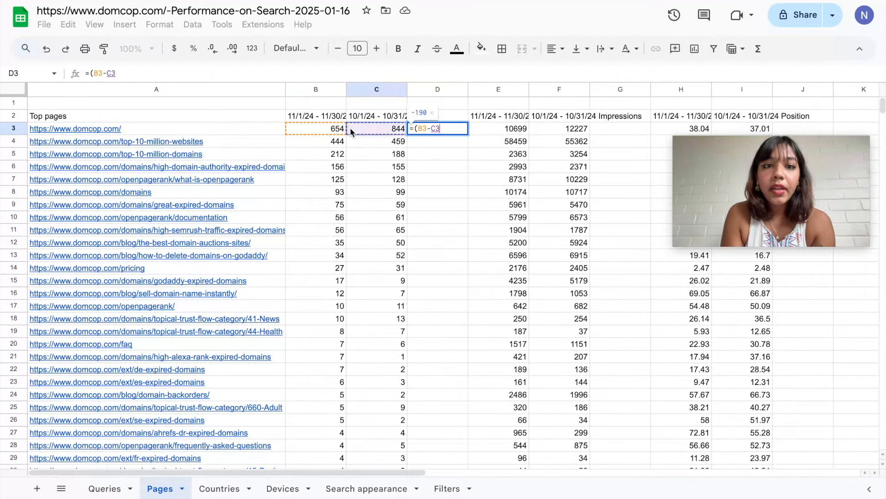
text())
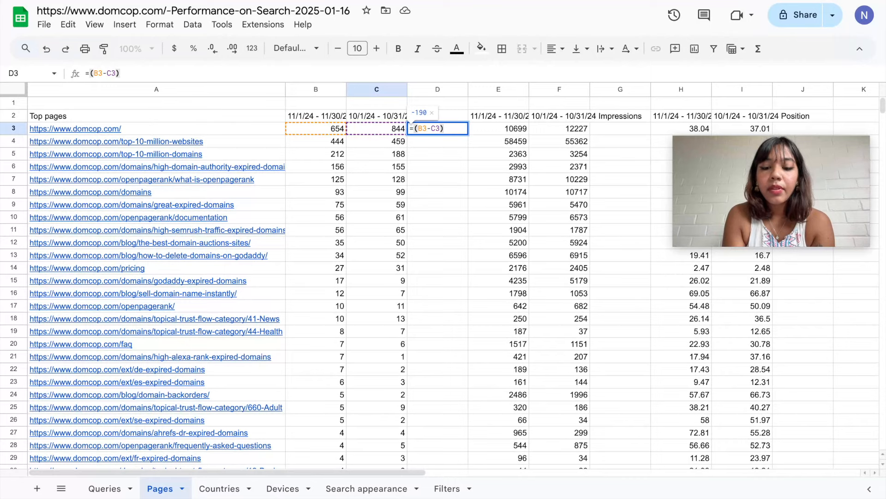
text(/)
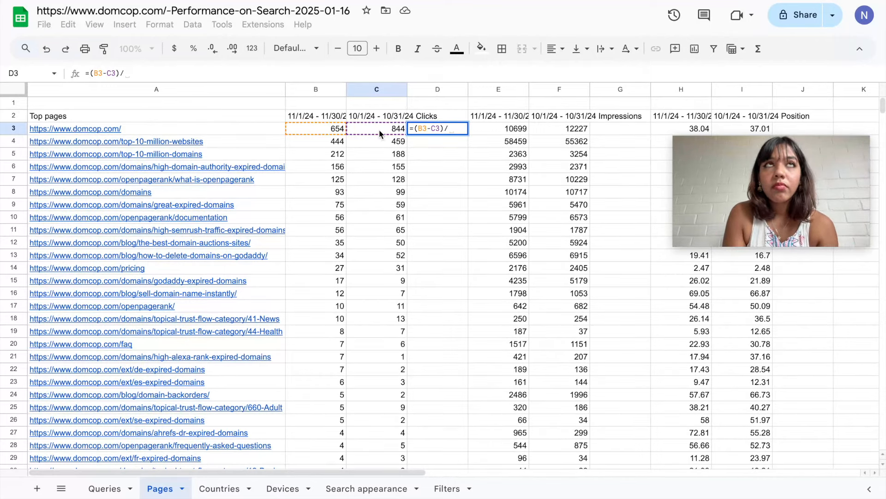
click(379, 131)
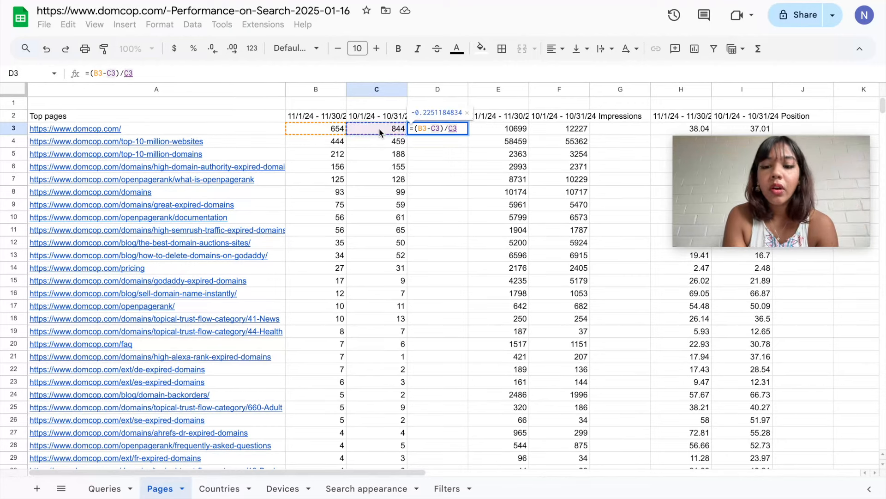
key(Return)
click(481, 217)
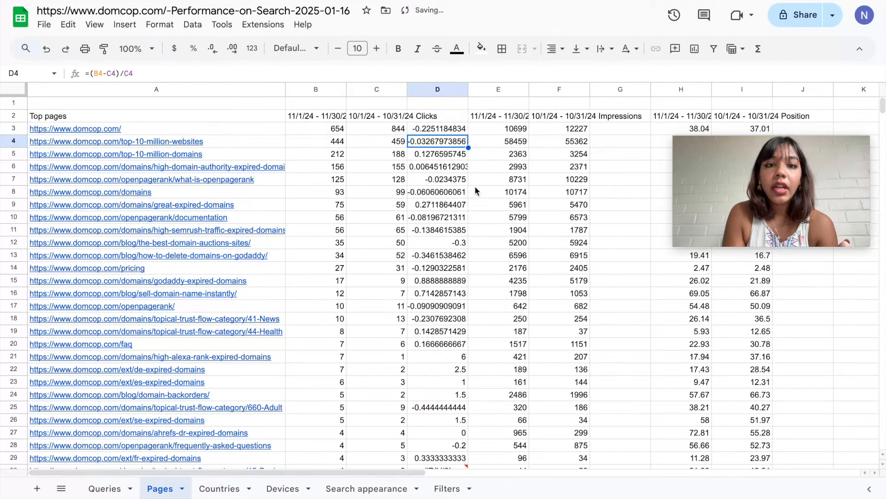
- Format column D as percentages and add a conditional formatting rule with the default green style for values greater than or equal to 0
click(438, 90)
click(192, 49)
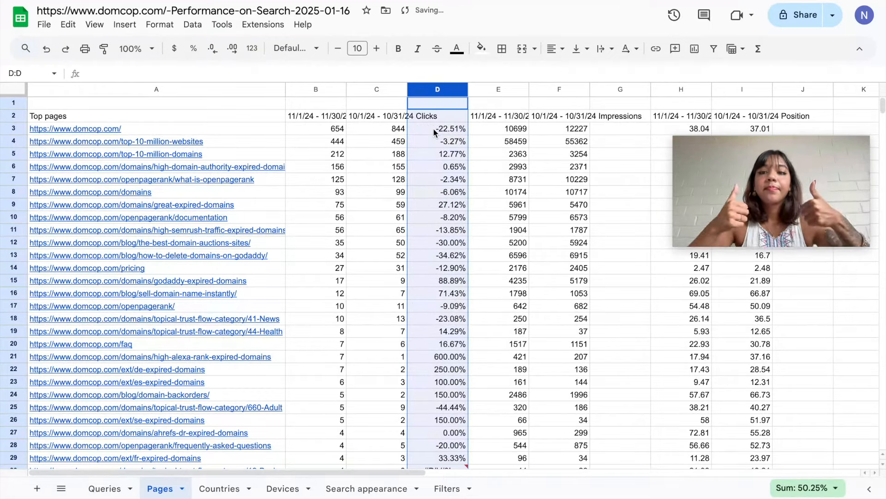
right_click(429, 107)
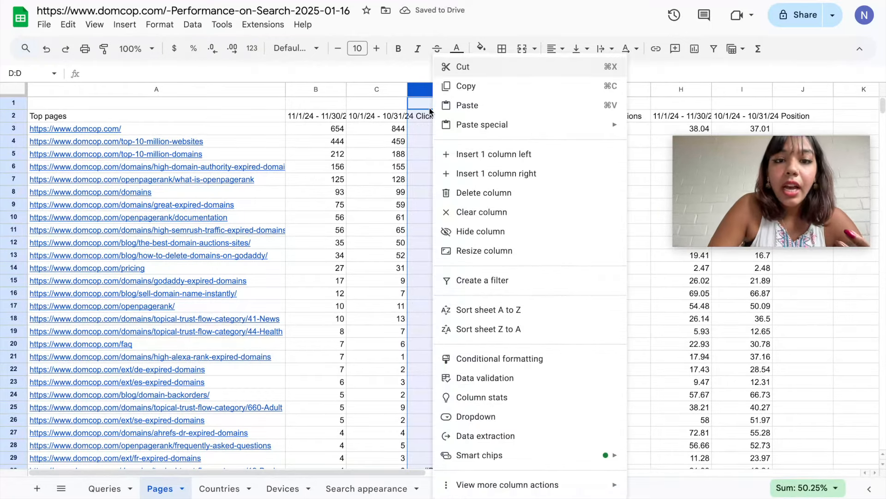
click(511, 358)
drag(804, 184, 804, 60)
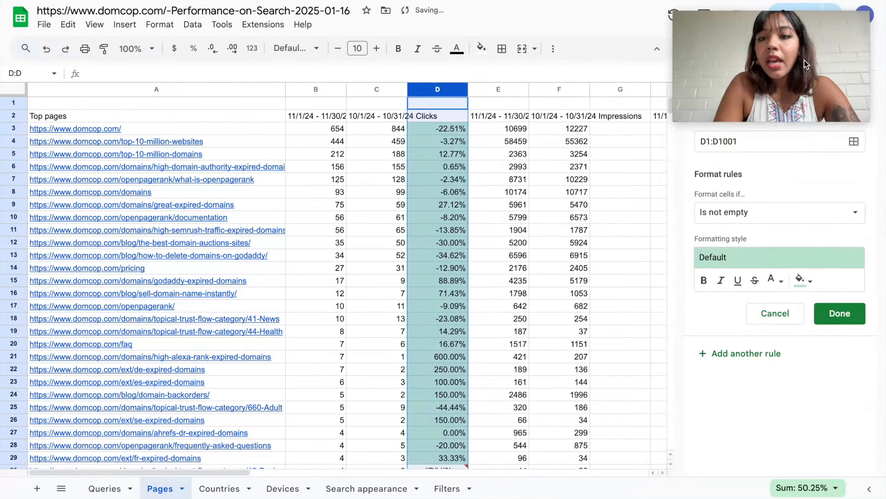
click(770, 213)
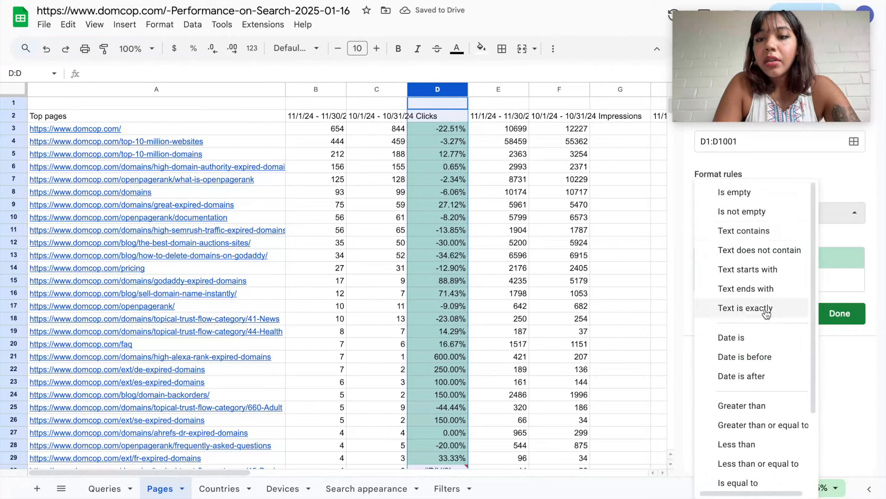
click(757, 424)
click(758, 239)
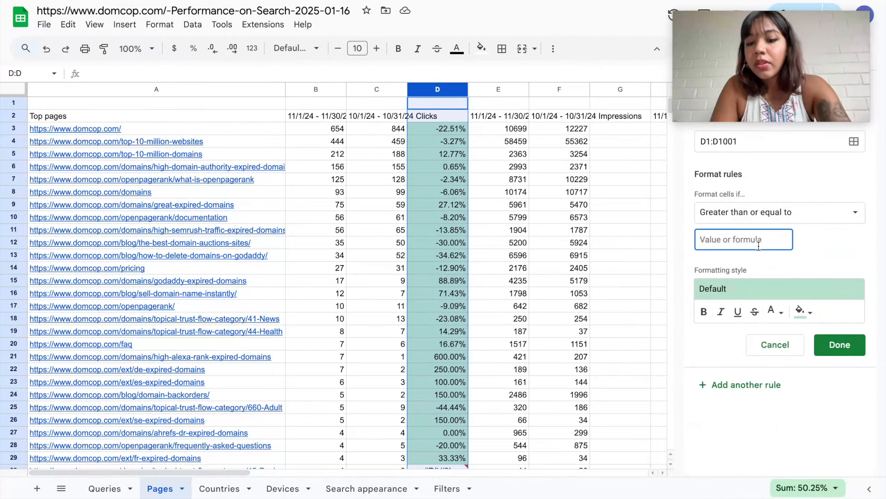
text(0)
click(832, 347)
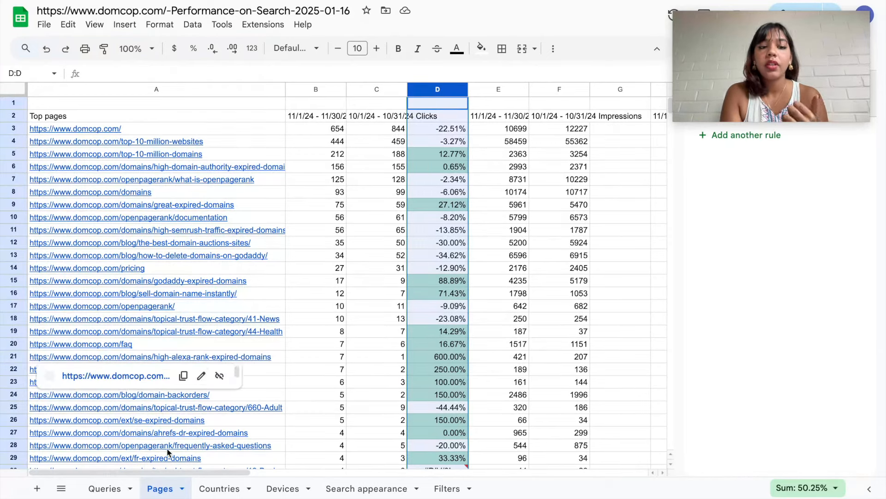
- Look through the export's other sheets and inspect the last clicks % Change cell on the SEO Report Template- Example file's Pages MOM sheet
click(121, 488)
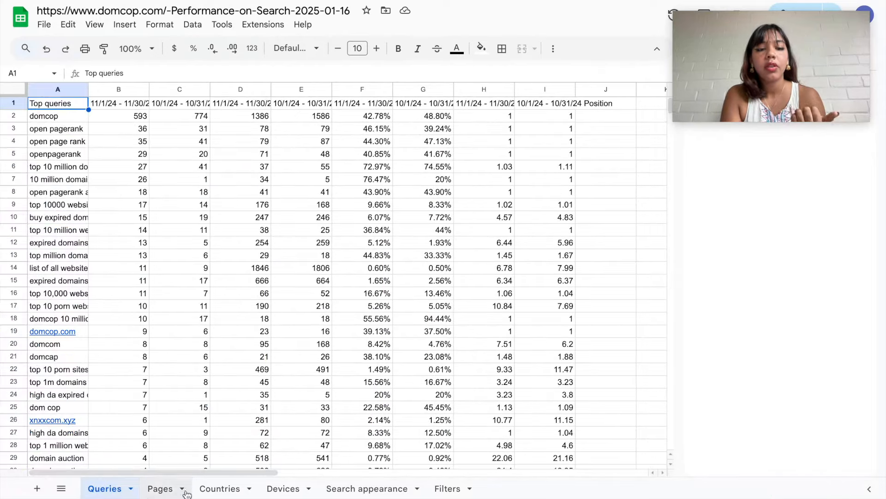
click(215, 488)
click(181, 489)
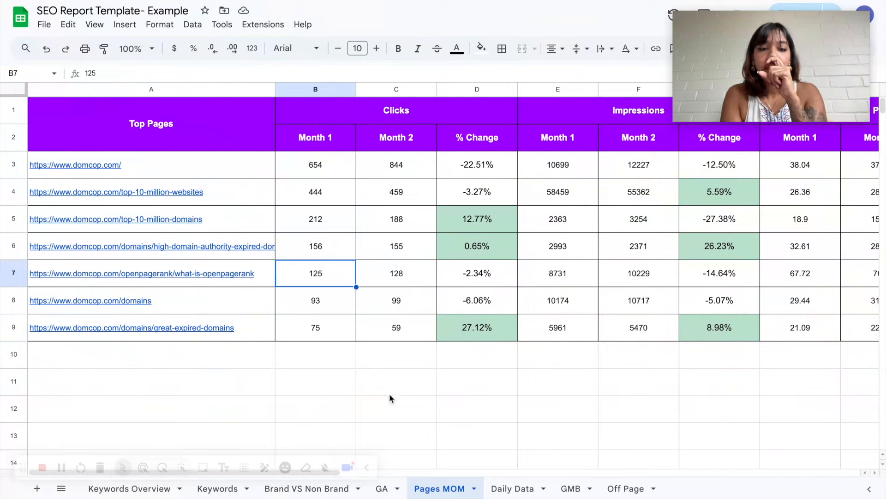
click(510, 329)
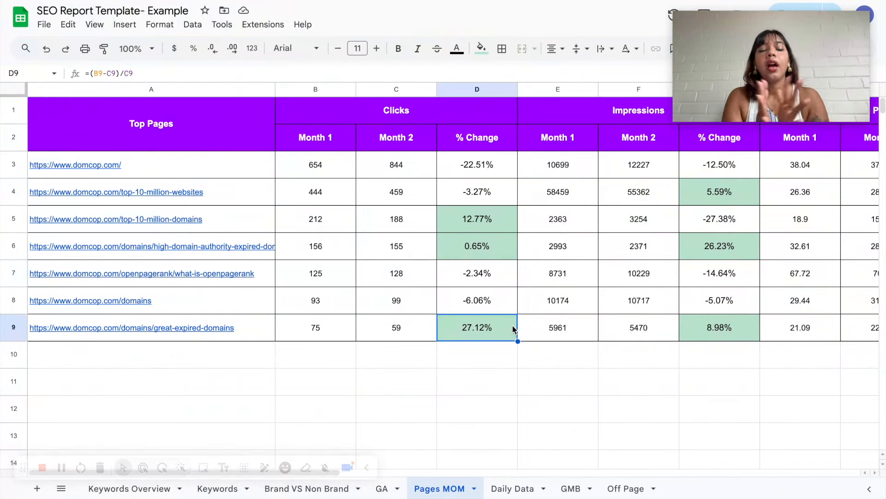
- Review the daily organic sessions and impressions on the Daily Data sheet, down to the Total row
click(503, 488)
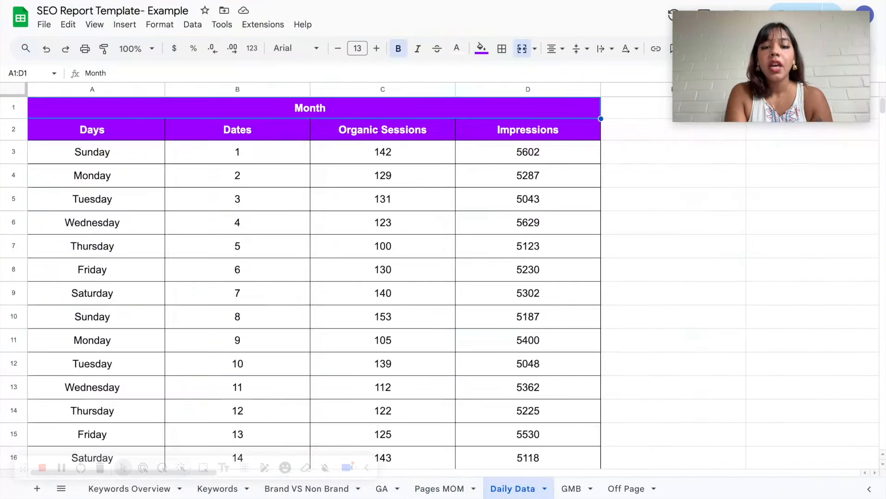
click(387, 255)
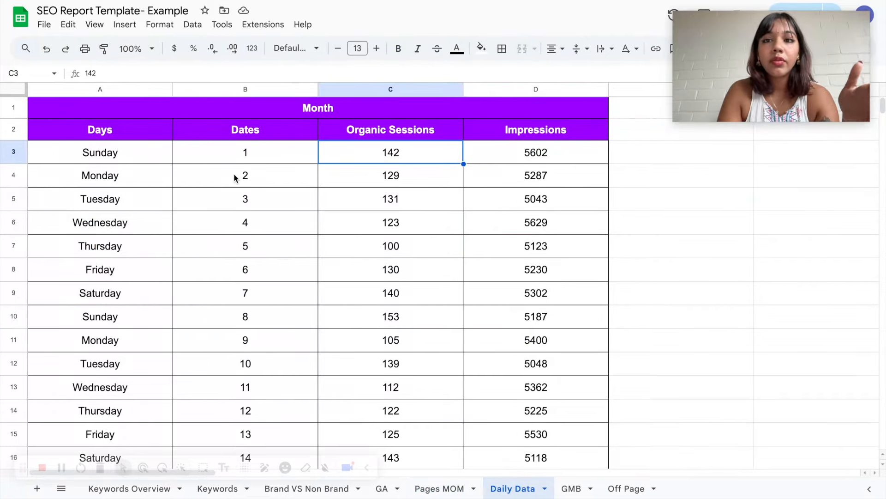
scroll(235, 177, down, 10)
click(244, 222)
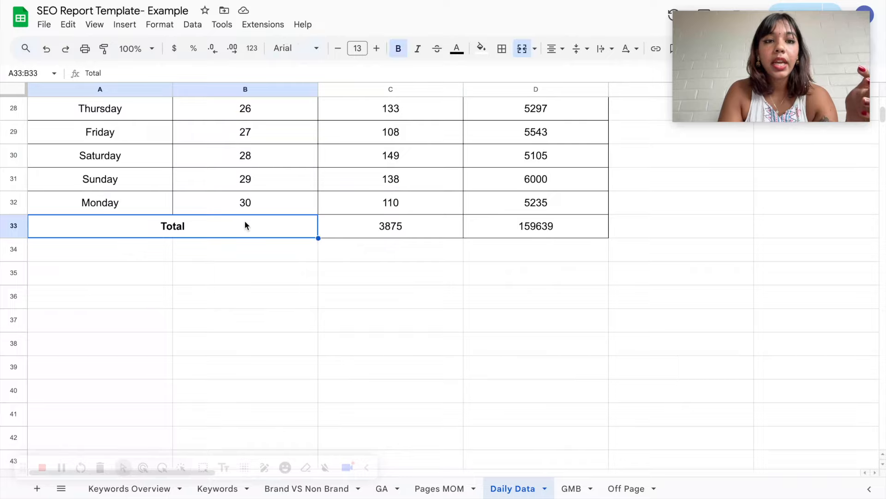
scroll(356, 229, up, 10)
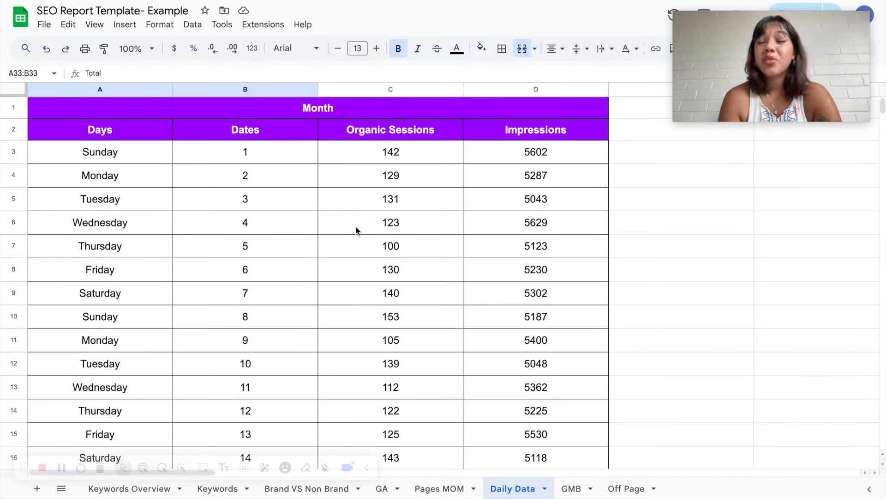
- Examine the GMB sheet's metrics table and the Month 3 backlink and outreach figures on the Off Page sheet
click(574, 485)
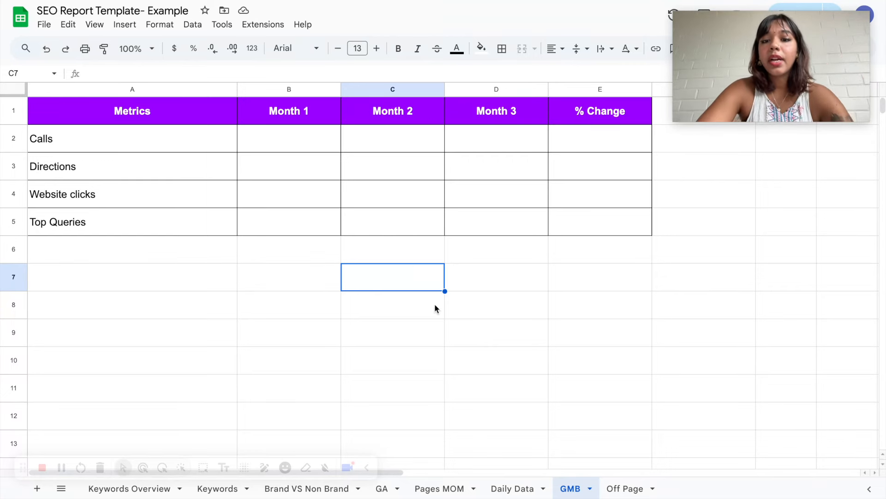
click(626, 488)
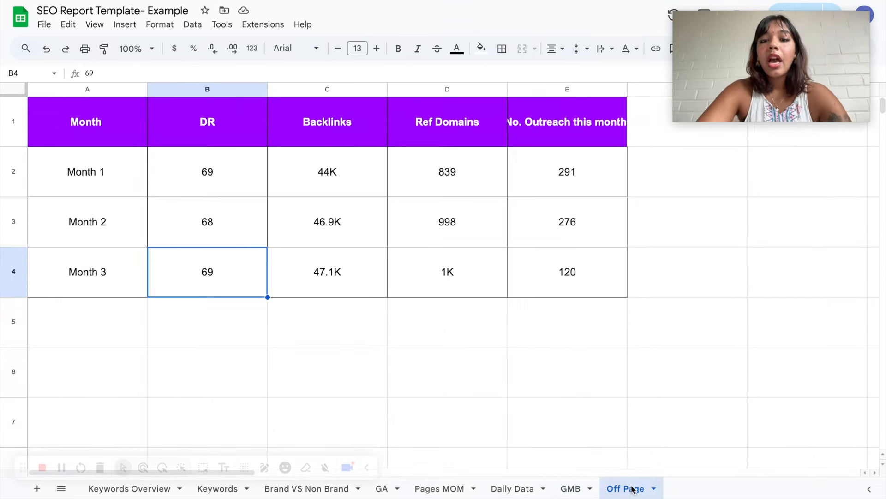
click(406, 185)
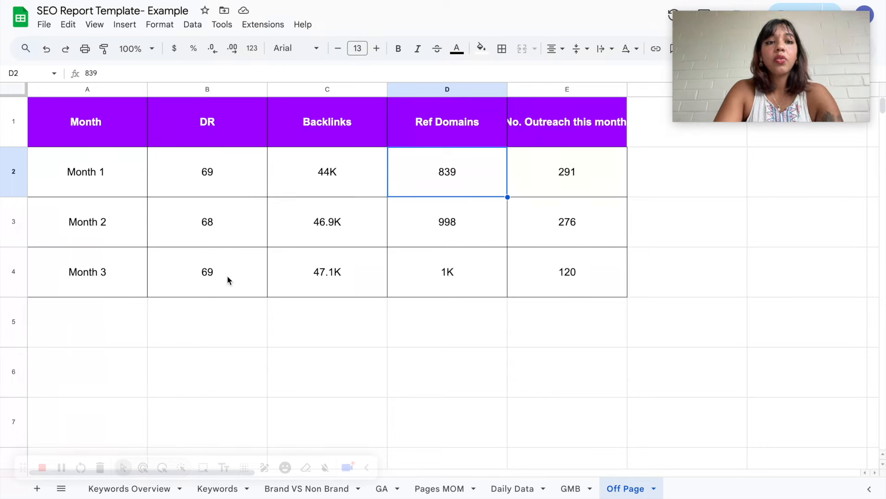
drag(227, 272, 562, 276)
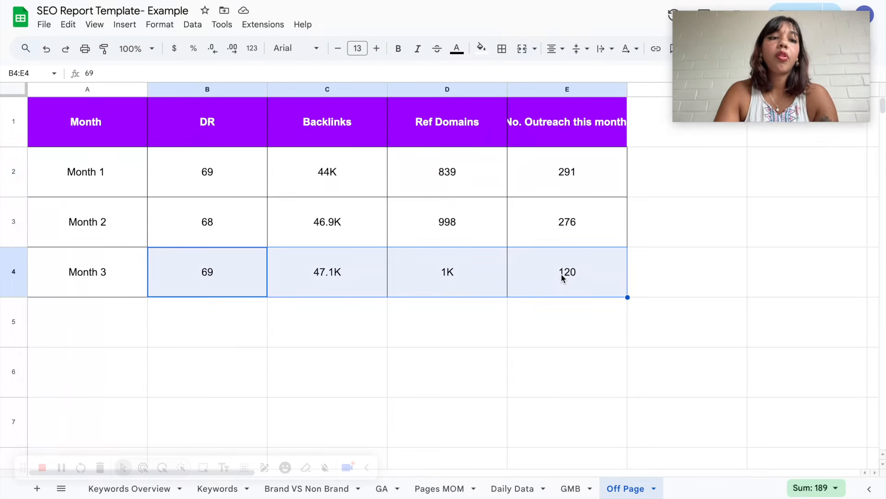
click(562, 276)
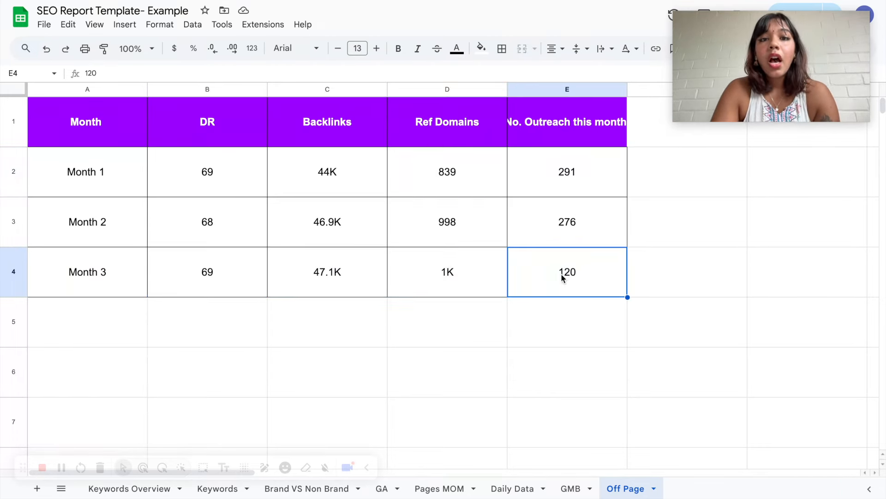
click(411, 273)
click(345, 272)
click(452, 282)
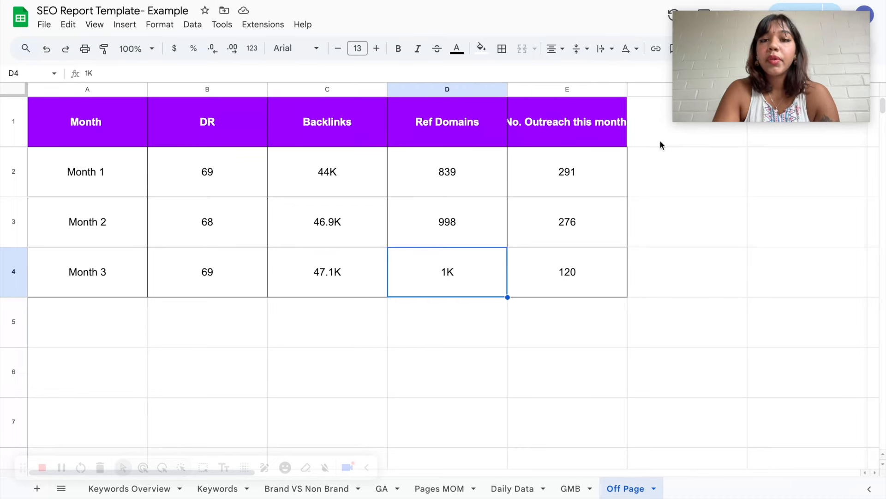
- Widen column E on the Off Page sheet so the "No. Outreach this month" header fits
drag(627, 89, 633, 89)
click(643, 205)
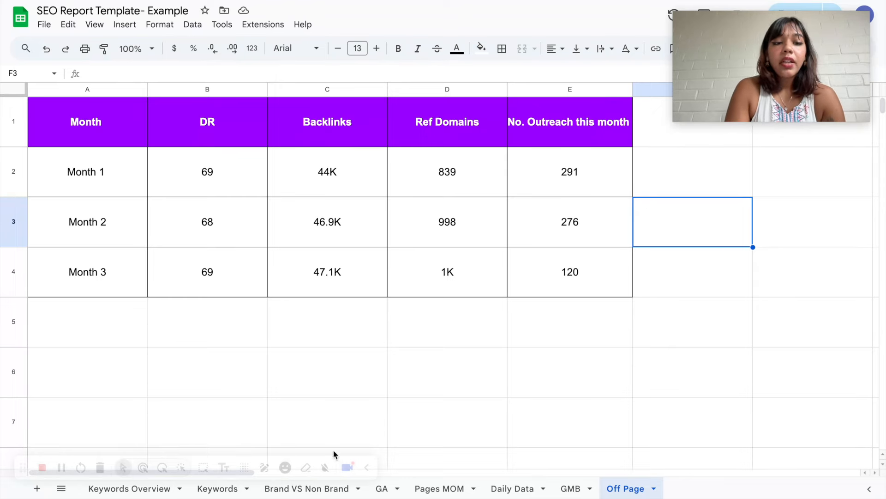
- Revisit the Pages MOM, Daily Data and Off Page sheets of the report template
click(421, 490)
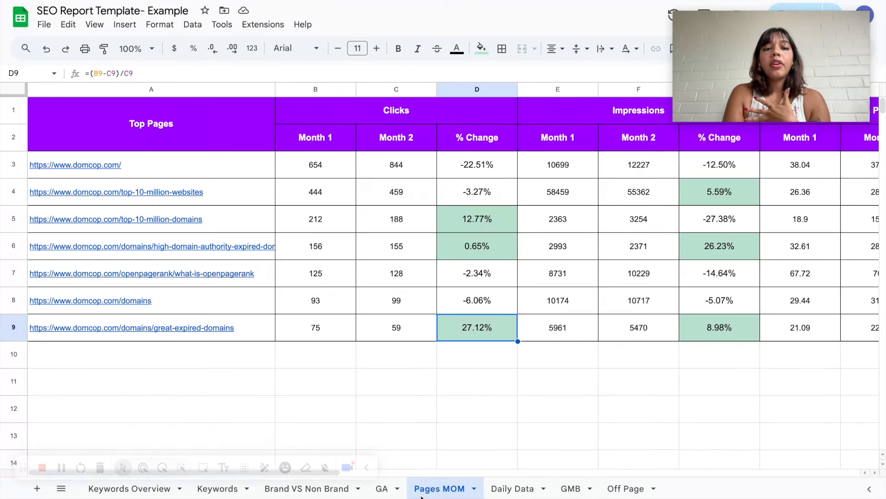
click(511, 488)
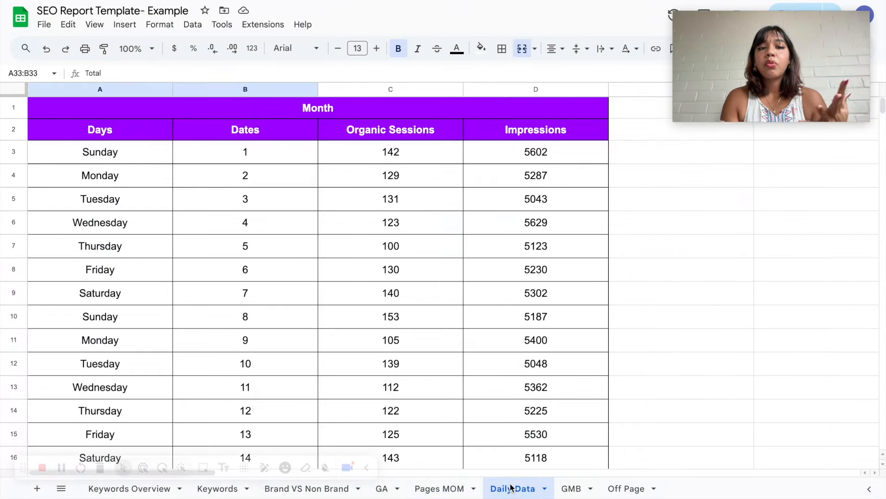
click(626, 488)
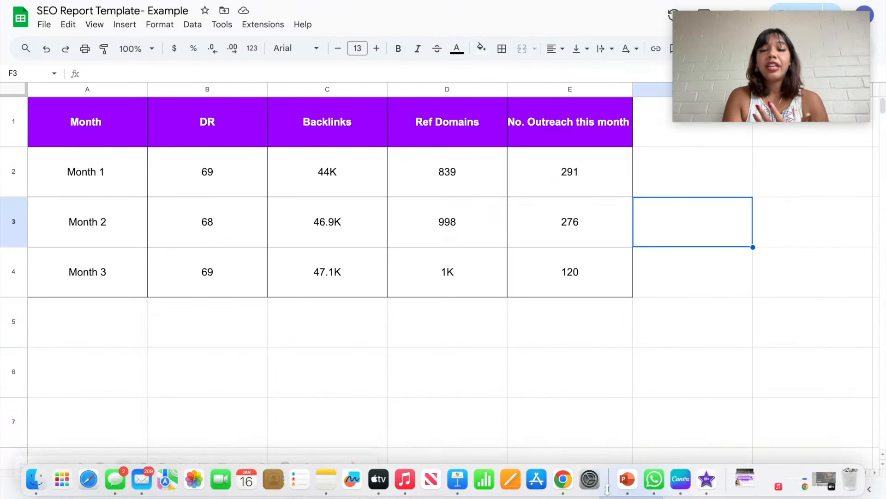